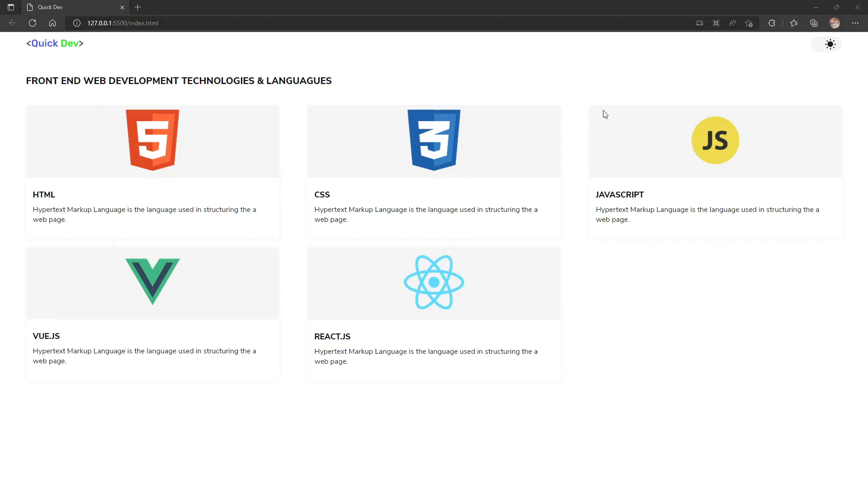
Test the theme toggle on the local Quick Dev page and minimise the browser
{"action": "left_click", "coordinate": [824, 50]}
{"action": "left_click", "coordinate": [825, 50]}
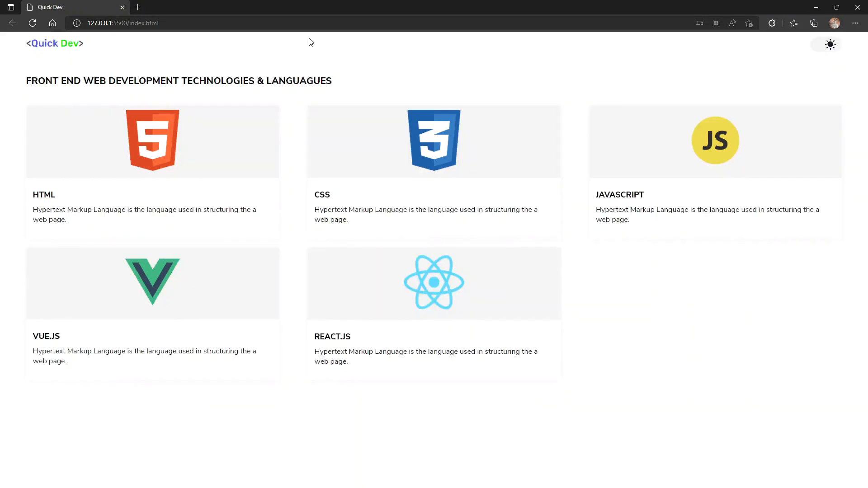
{"action": "left_click", "coordinate": [90, 24]}
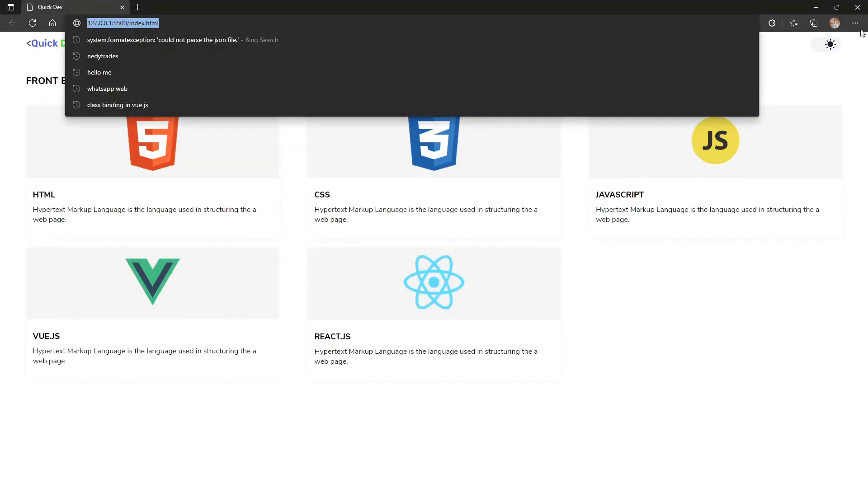
{"action": "left_click", "coordinate": [807, 9]}
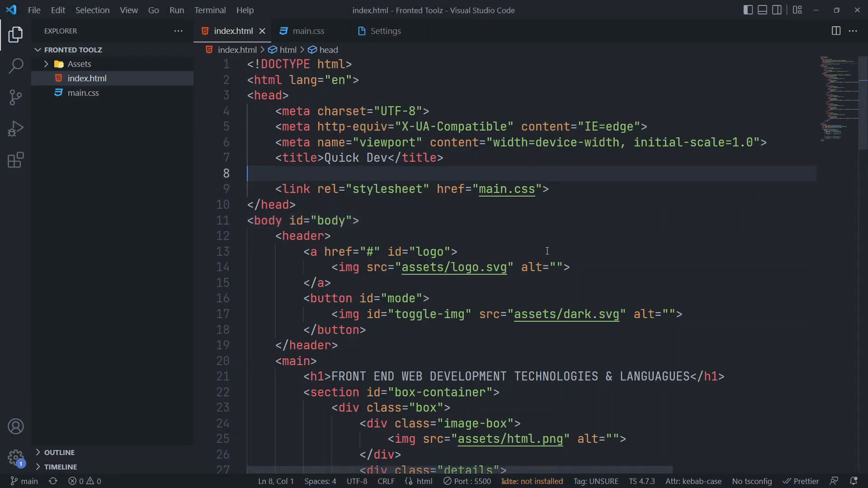
Review the header and main markup of the project's index.html in Visual Studio Code
{"action": "scroll", "coordinate": [551, 258], "scroll_direction": "down", "scroll_amount": 3}
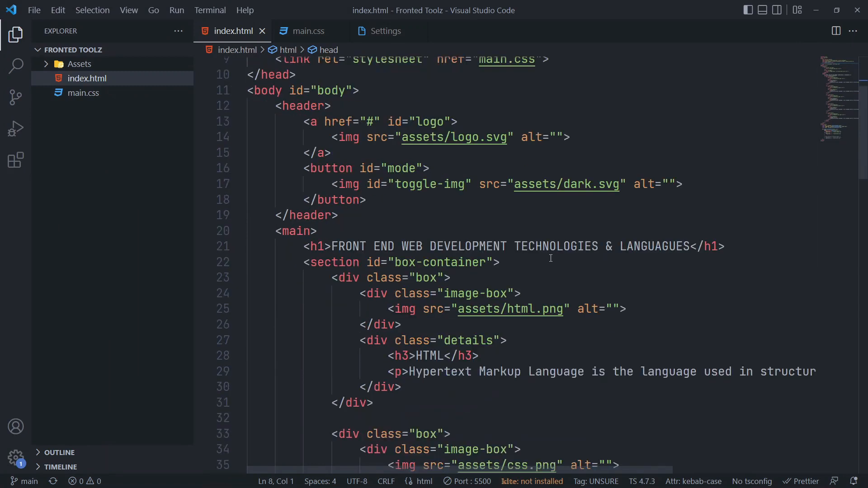
{"action": "left_click", "coordinate": [483, 231]}
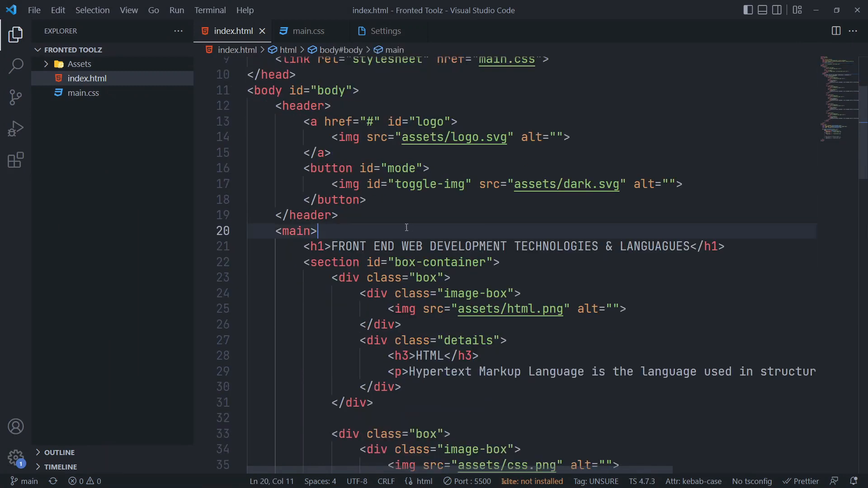
{"action": "left_click_drag", "start_coordinate": [352, 218], "coordinate": [230, 106]}
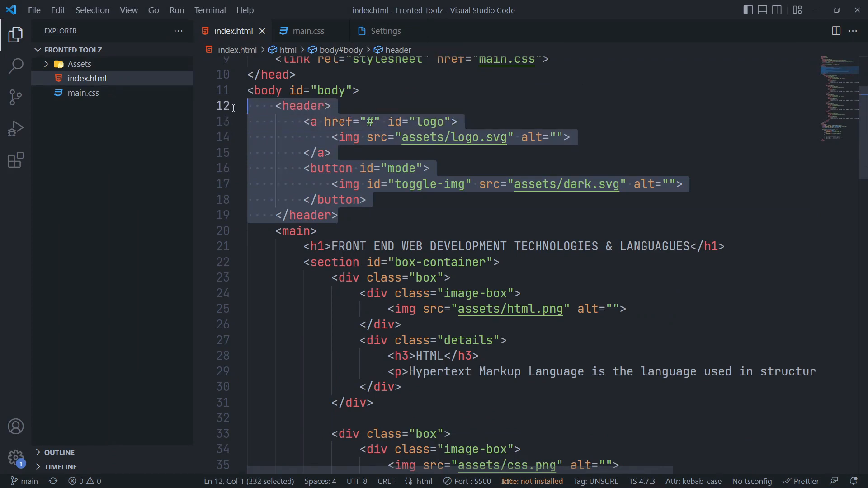
{"action": "left_click", "coordinate": [443, 92]}
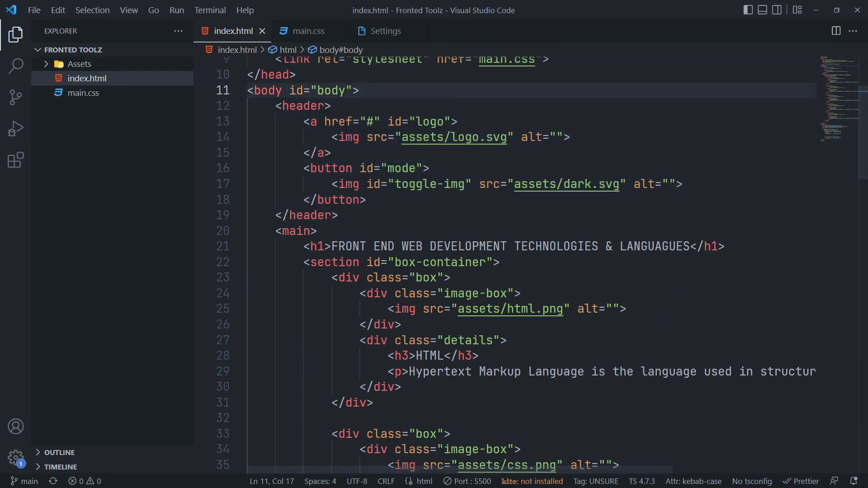
Switch to Chrome and open the Netlify website from the Google results for netlify
{"action": "key", "text": "alt+Tab"}
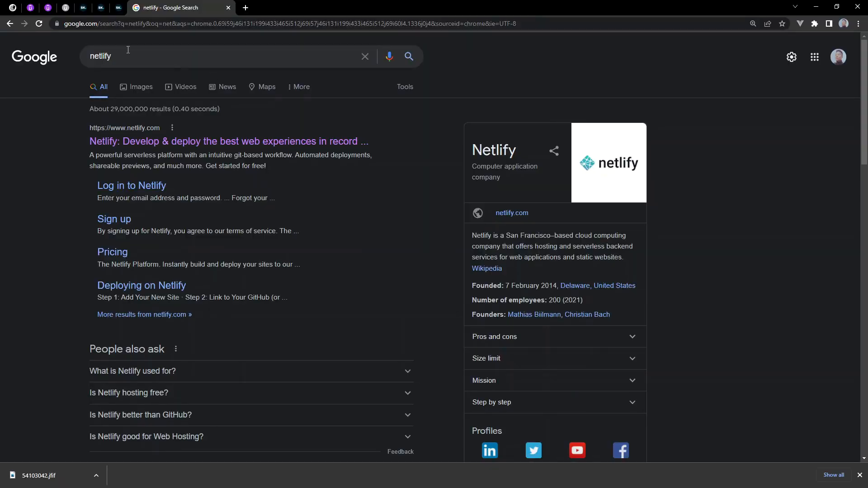
{"action": "left_click_drag", "start_coordinate": [128, 49], "coordinate": [72, 56]}
{"action": "left_click", "coordinate": [136, 58]}
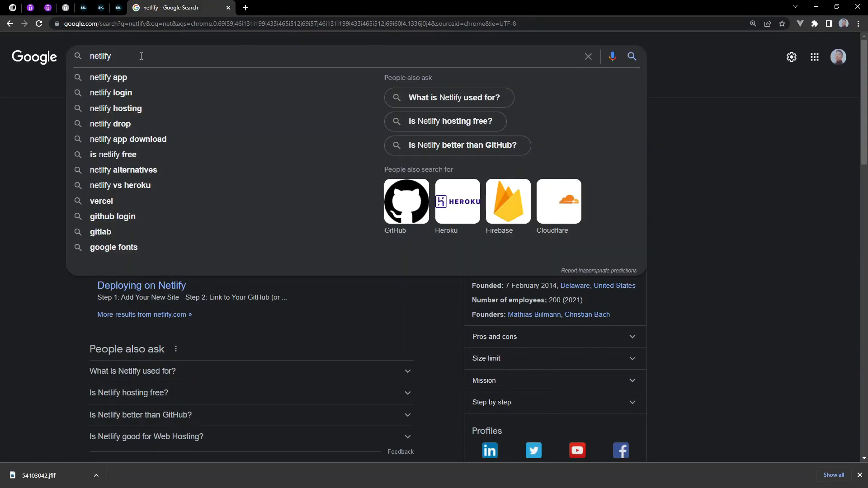
{"action": "left_click_drag", "start_coordinate": [140, 56], "coordinate": [63, 55]}
{"action": "left_click", "coordinate": [46, 125]}
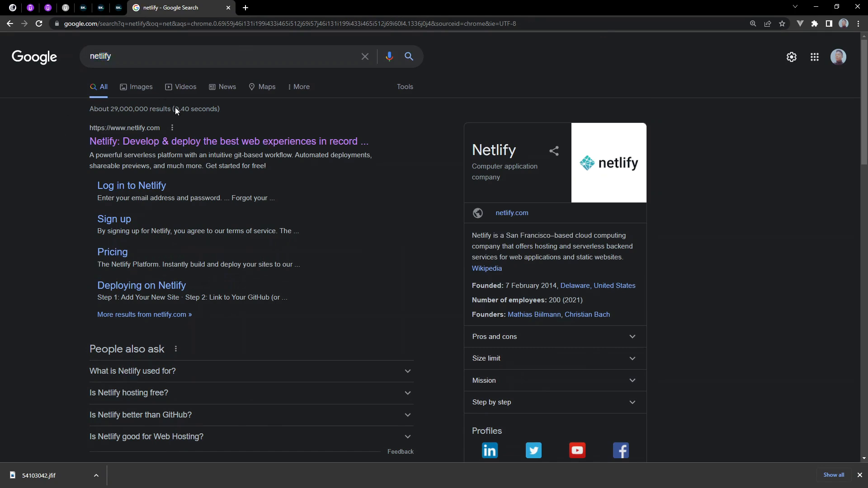
{"action": "left_click", "coordinate": [151, 143]}
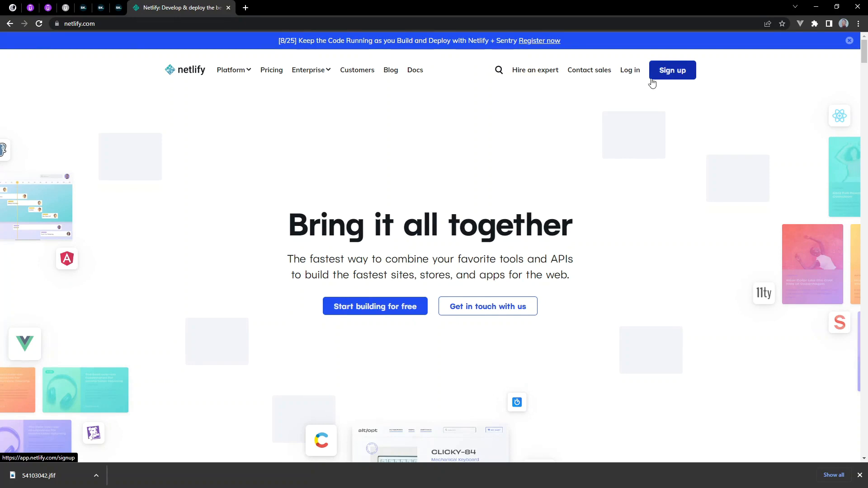
Examine Netlify's sign-up options, including the email sign-up and login forms, and return to the home page
{"action": "left_click", "coordinate": [672, 77]}
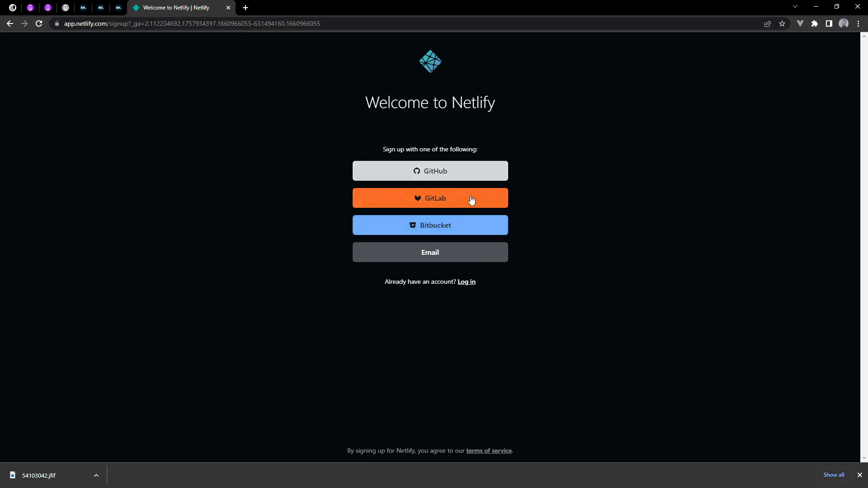
{"action": "left_click", "coordinate": [439, 251]}
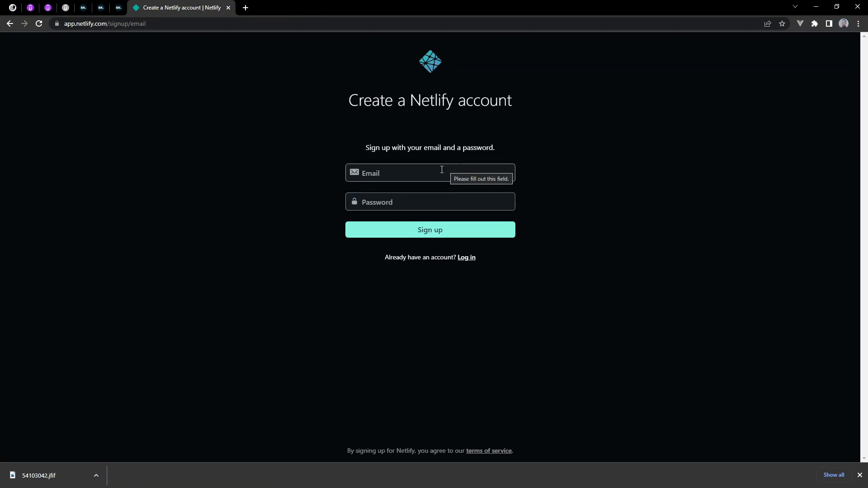
{"action": "left_click", "coordinate": [470, 260]}
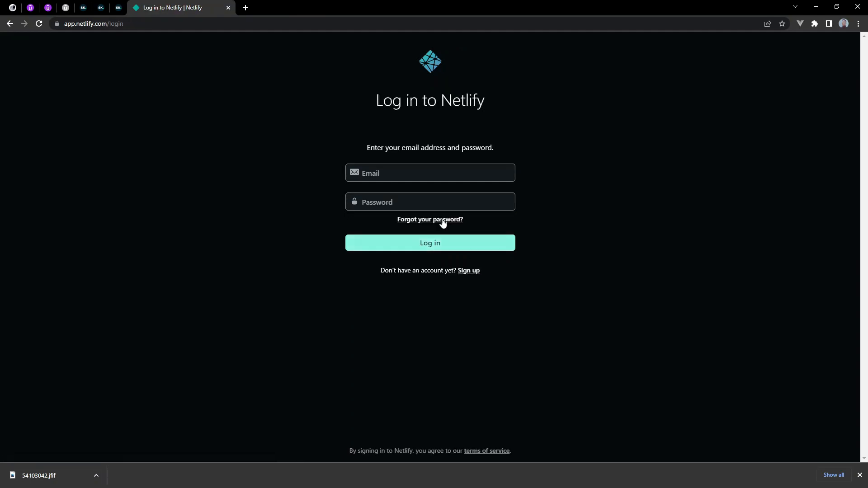
{"action": "left_click", "coordinate": [9, 27]}
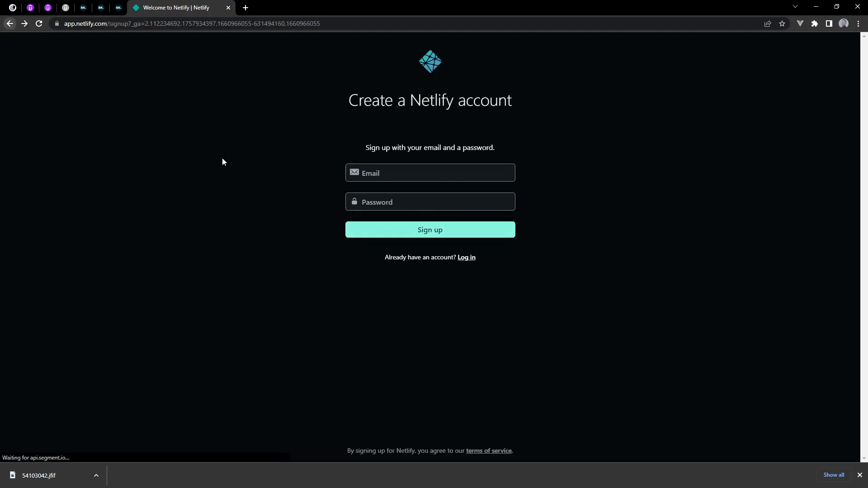
{"action": "left_click", "coordinate": [10, 23]}
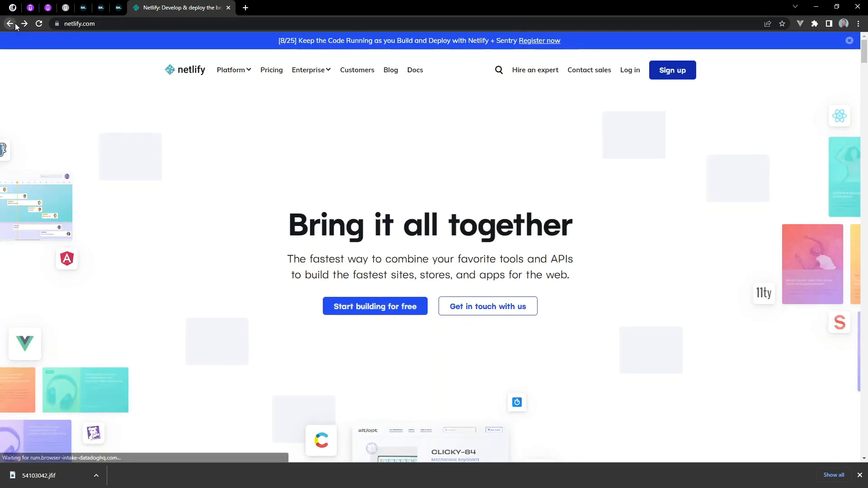
Log in to Netlify with the GitHub account
{"action": "left_click", "coordinate": [630, 71]}
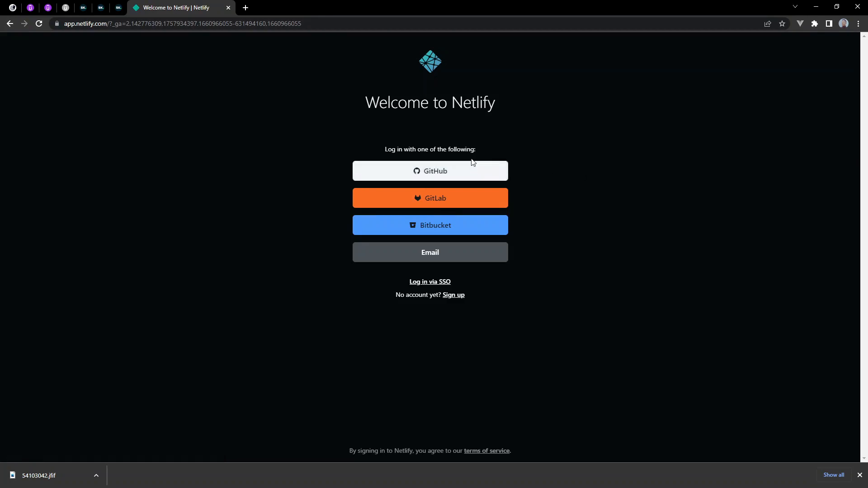
{"action": "left_click", "coordinate": [460, 171]}
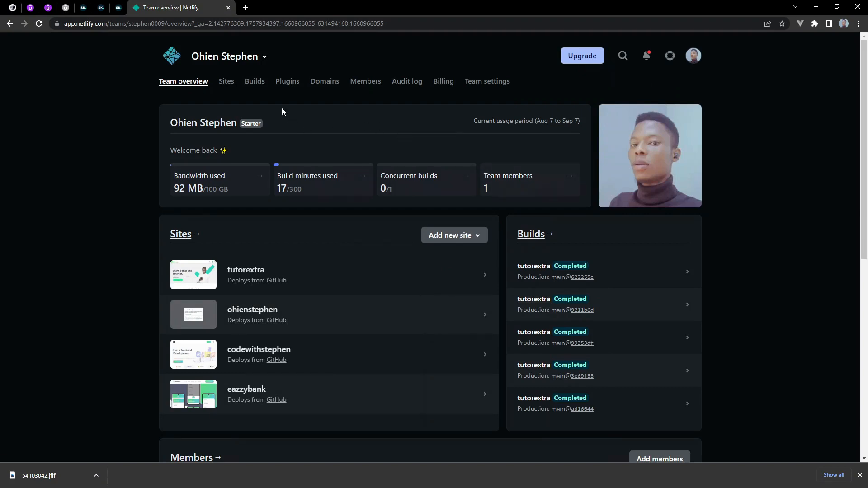
Review the sites, builds and members on the team overview and the options for adding a new site
{"action": "scroll", "coordinate": [284, 210], "scroll_direction": "down", "scroll_amount": 3}
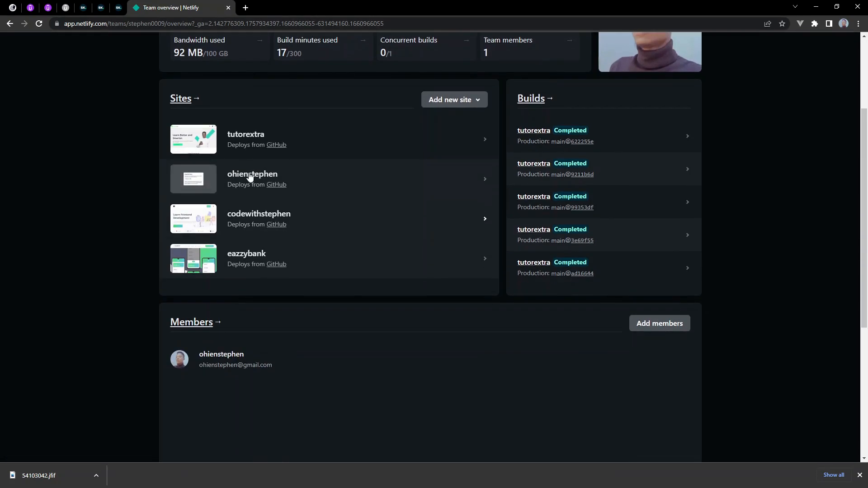
{"action": "scroll", "coordinate": [242, 189], "scroll_direction": "down", "scroll_amount": 3}
{"action": "scroll", "coordinate": [246, 294], "scroll_direction": "up", "scroll_amount": 3}
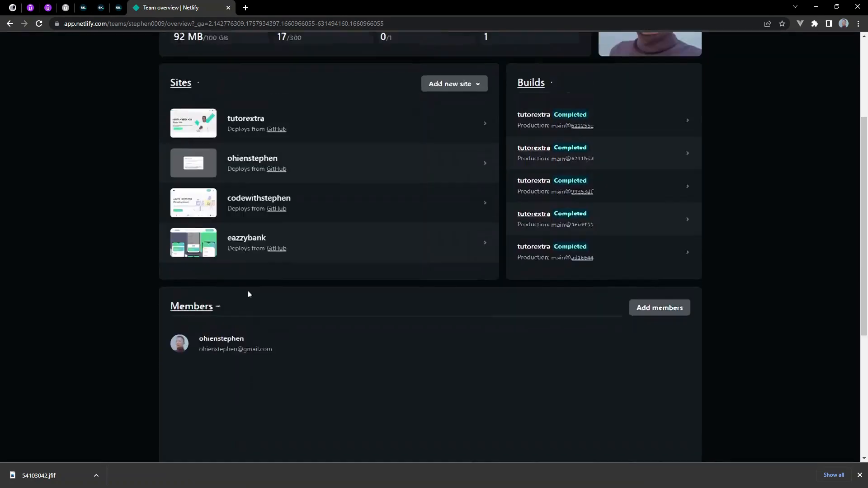
{"action": "scroll", "coordinate": [274, 163], "scroll_direction": "up", "scroll_amount": 2}
{"action": "scroll", "coordinate": [281, 321], "scroll_direction": "up", "scroll_amount": 2}
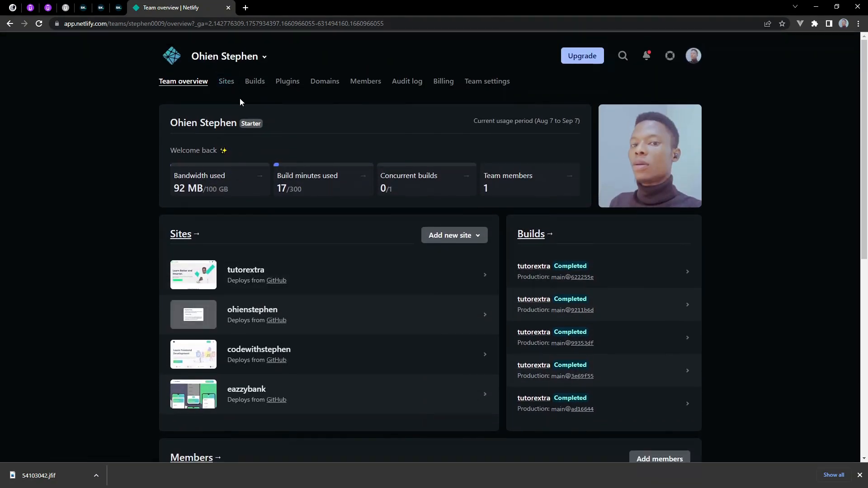
{"action": "left_click", "coordinate": [475, 239]}
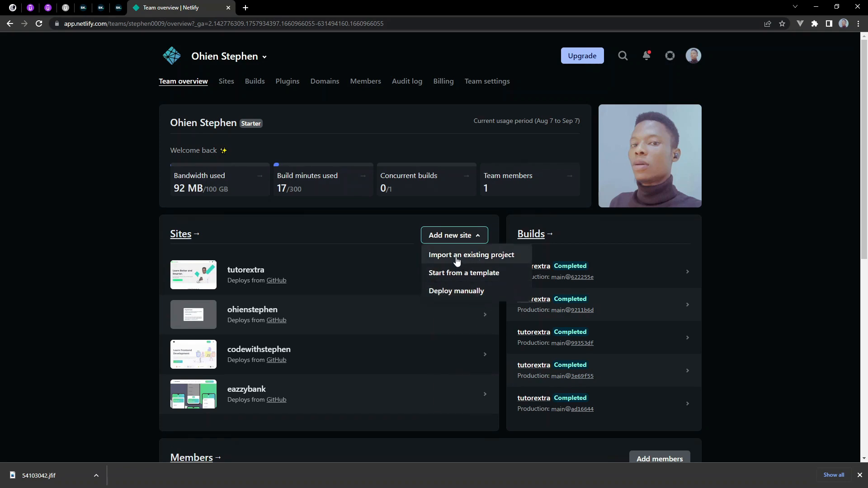
{"action": "left_click", "coordinate": [373, 225]}
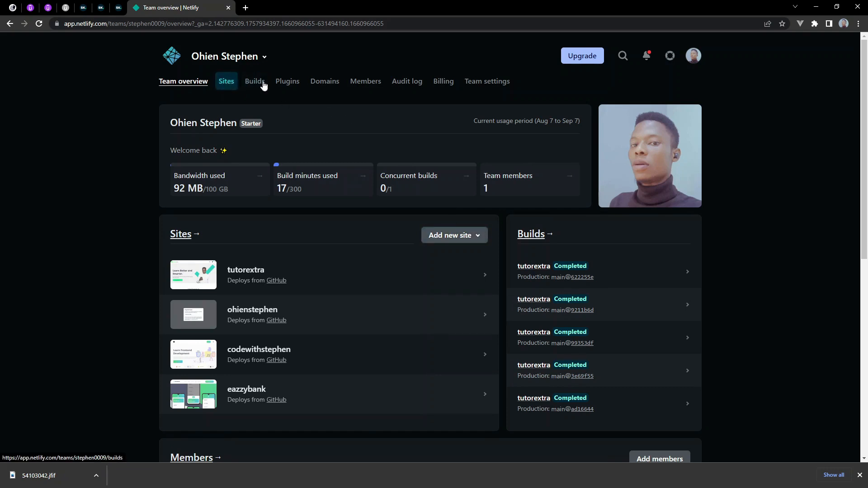
Open the team's Sites list and locate the area for deploying a site output folder without Git
{"action": "left_click", "coordinate": [229, 85]}
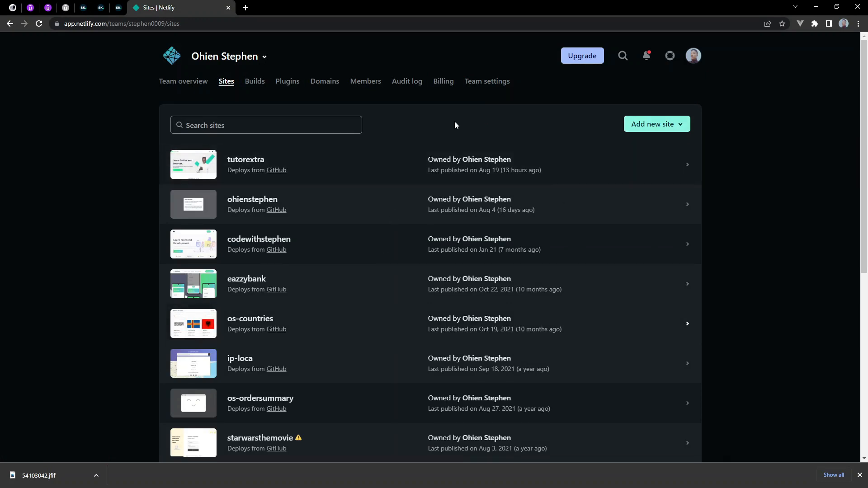
{"action": "left_click", "coordinate": [658, 122]}
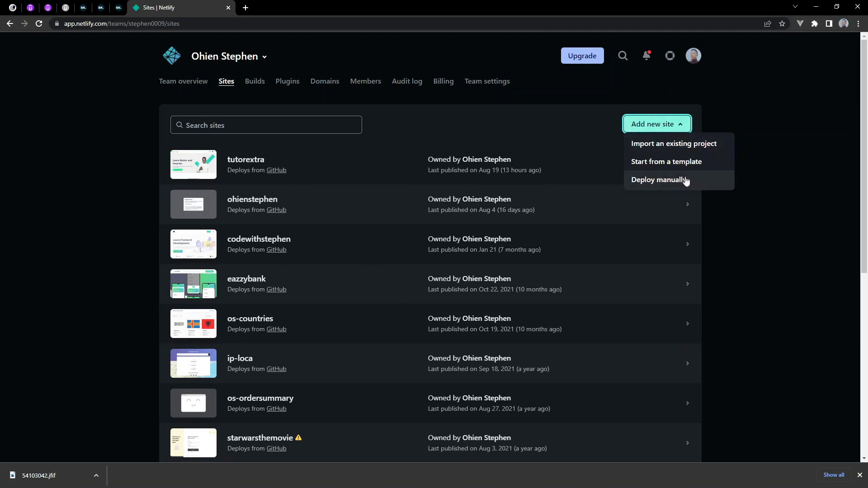
{"action": "left_click", "coordinate": [751, 253]}
{"action": "scroll", "coordinate": [445, 156], "scroll_direction": "down", "scroll_amount": 3}
{"action": "scroll", "coordinate": [445, 156], "scroll_direction": "down", "scroll_amount": 3}
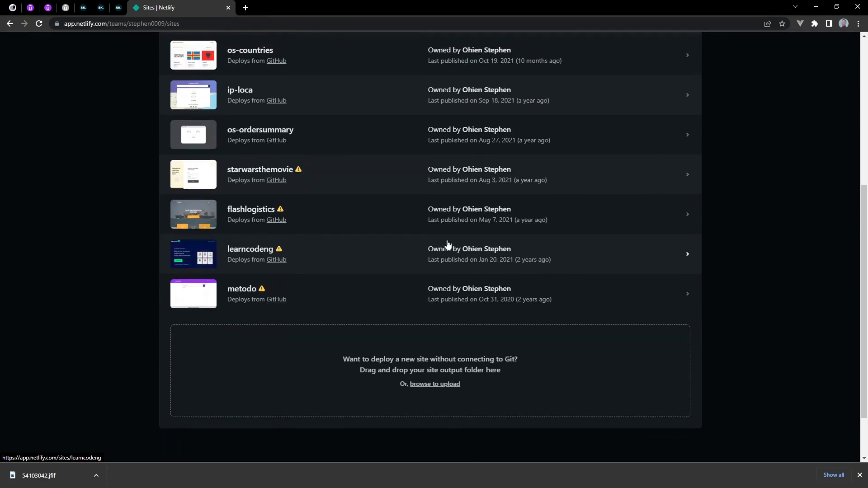
{"action": "scroll", "coordinate": [446, 246], "scroll_direction": "up", "scroll_amount": 5}
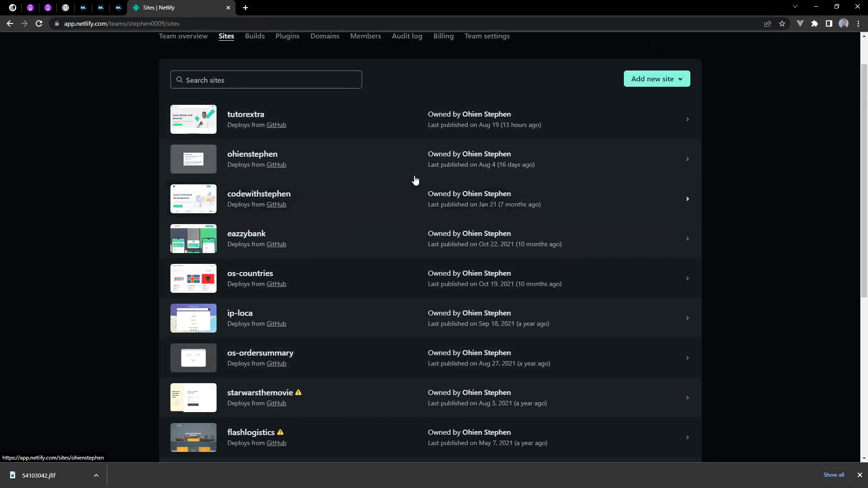
{"action": "scroll", "coordinate": [412, 182], "scroll_direction": "down", "scroll_amount": 5}
{"action": "scroll", "coordinate": [412, 186], "scroll_direction": "up", "scroll_amount": 6}
{"action": "scroll", "coordinate": [412, 187], "scroll_direction": "down", "scroll_amount": 6}
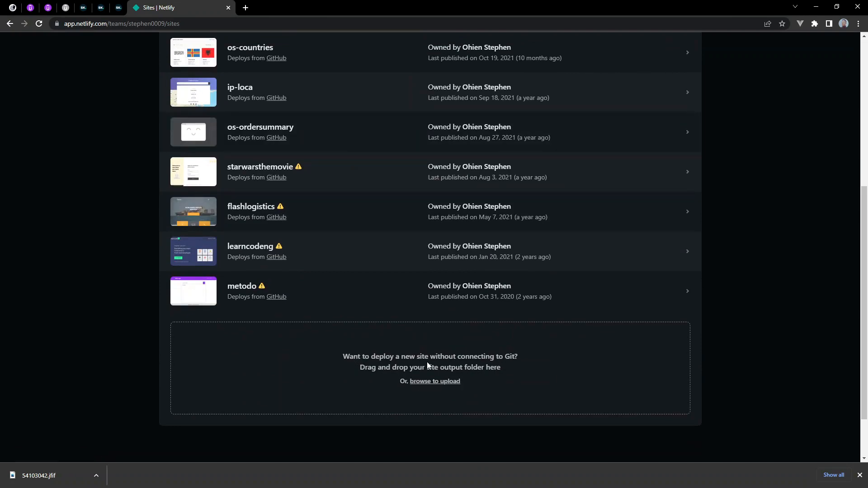
{"action": "left_click_drag", "start_coordinate": [368, 368], "coordinate": [504, 367]}
{"action": "left_click", "coordinate": [515, 371]}
Bring up File Explorer over the Sites page and inspect the contents of the Fronted Toolz folder inside Dark Mode
{"action": "left_click_drag", "start_coordinate": [0, 96], "coordinate": [409, 105]}
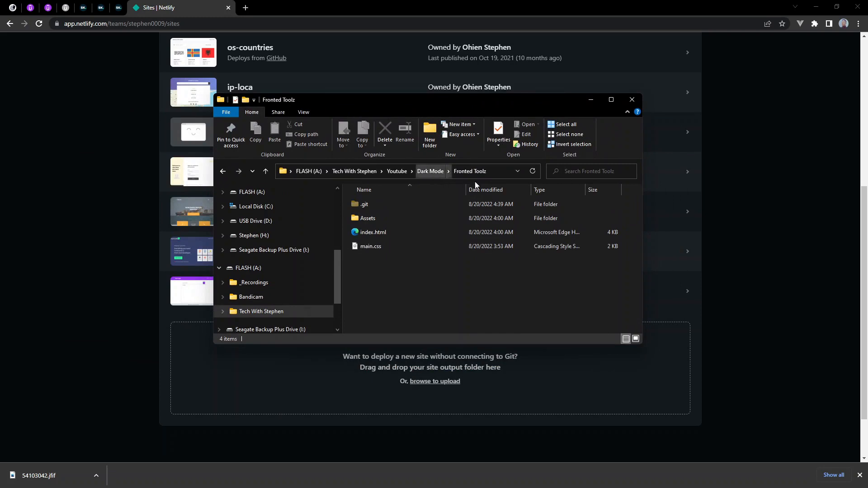
{"action": "left_click", "coordinate": [428, 171]}
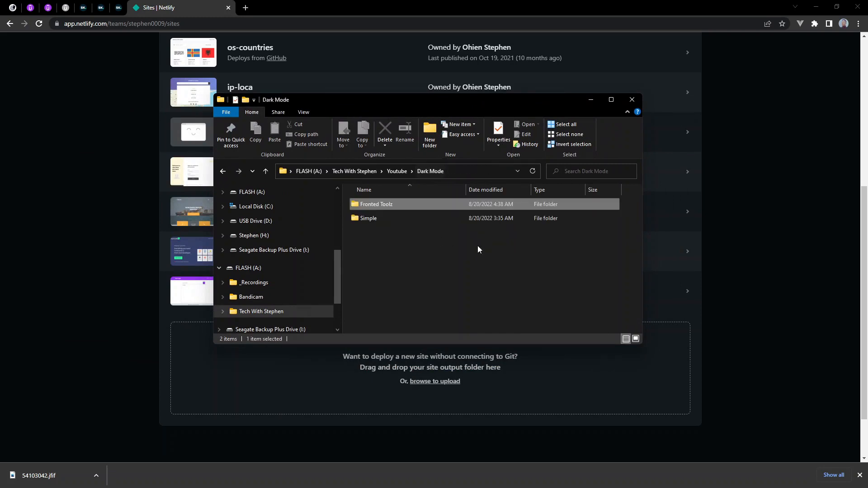
{"action": "double_click", "coordinate": [397, 205]}
{"action": "left_click_drag", "start_coordinate": [444, 302], "coordinate": [378, 202]}
{"action": "left_click", "coordinate": [402, 287]}
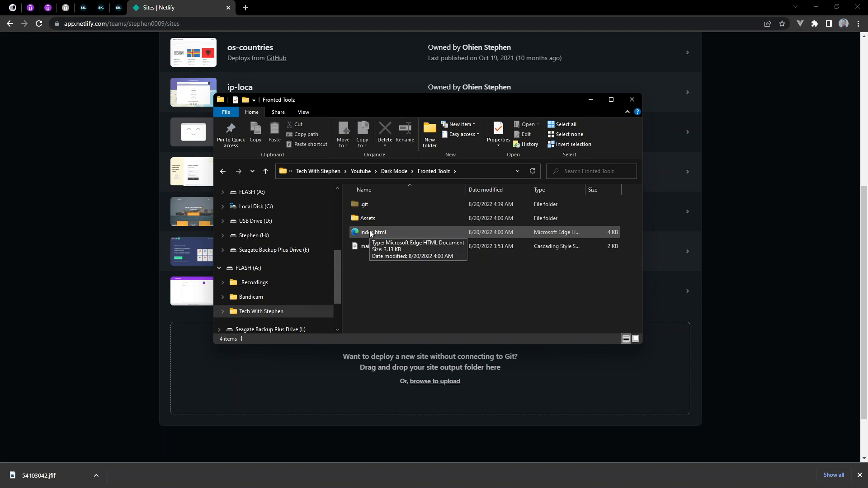
{"action": "left_click", "coordinate": [396, 172]}
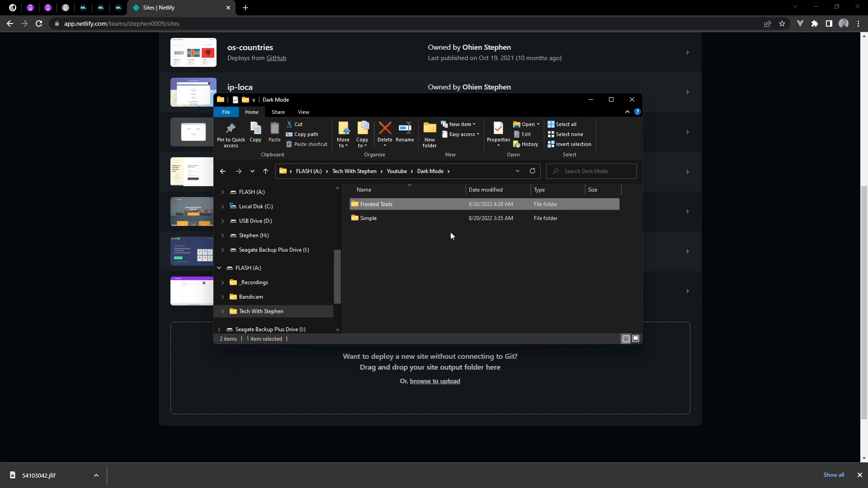
{"action": "left_click_drag", "start_coordinate": [381, 204], "coordinate": [448, 267]}
{"action": "double_click", "coordinate": [398, 204]}
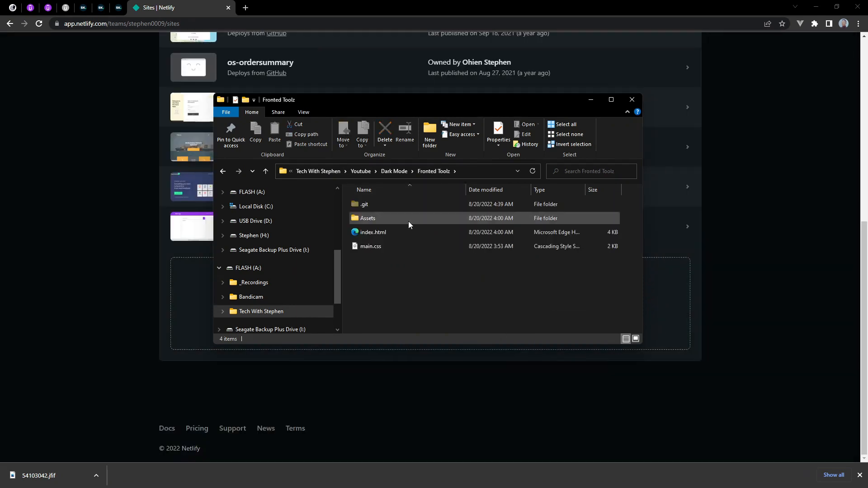
{"action": "left_click_drag", "start_coordinate": [414, 264], "coordinate": [643, 286]}
Deploy the Fronted Toolz folder from Dark Mode as a new manual site and check its production deploy
{"action": "left_click", "coordinate": [398, 171]}
{"action": "left_click", "coordinate": [394, 206]}
{"action": "left_click_drag", "start_coordinate": [663, 301], "coordinate": [663, 300]}
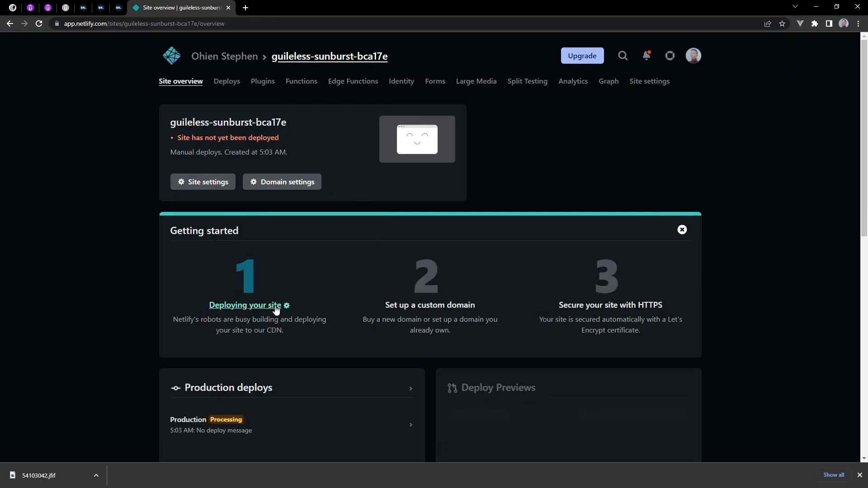
{"action": "scroll", "coordinate": [218, 419], "scroll_direction": "down", "scroll_amount": 2}
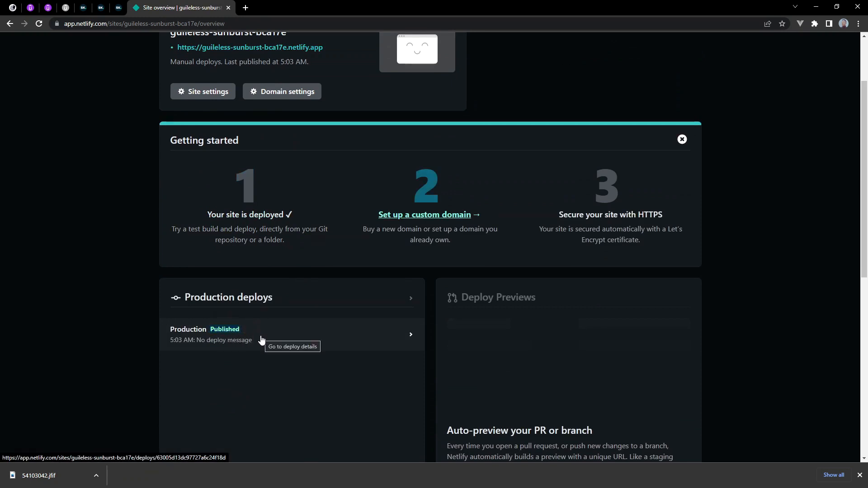
Open the newly deployed site's live URL from its overview and inspect the page and its web address
{"action": "scroll", "coordinate": [261, 339], "scroll_direction": "up", "scroll_amount": 2}
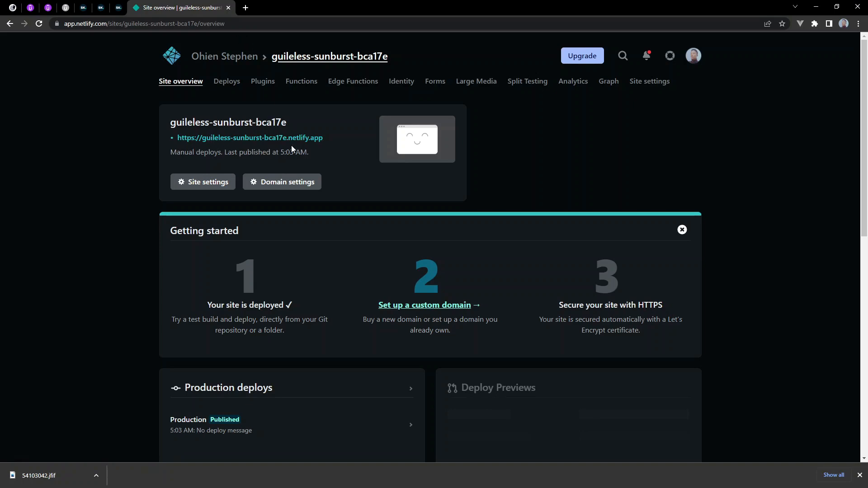
{"action": "left_click_drag", "start_coordinate": [334, 143], "coordinate": [147, 130]}
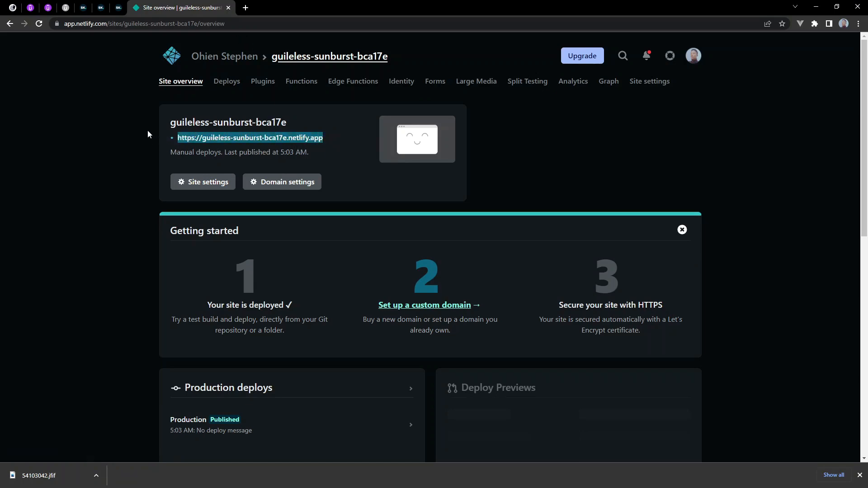
{"action": "left_click", "coordinate": [172, 121]}
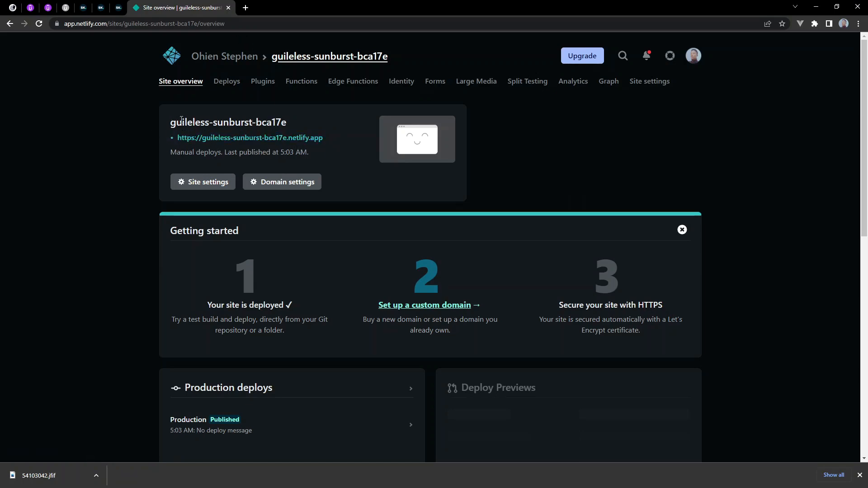
{"action": "left_click", "coordinate": [252, 138]}
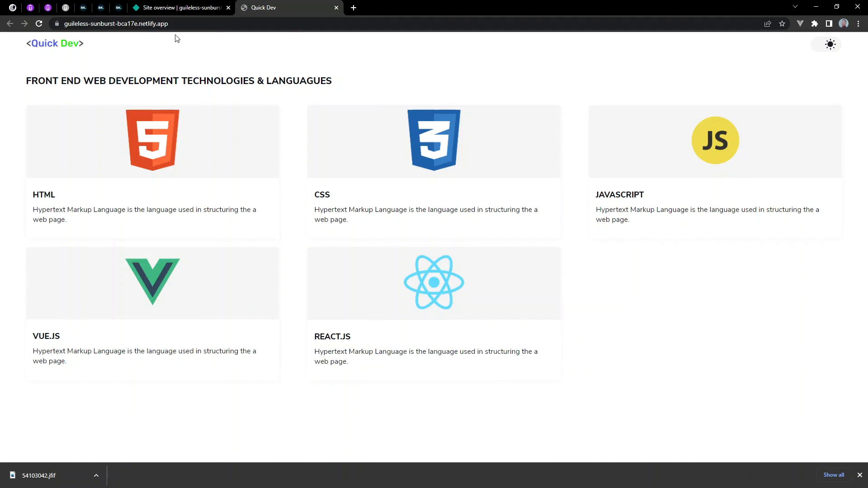
{"action": "left_click_drag", "start_coordinate": [178, 23], "coordinate": [49, 24]}
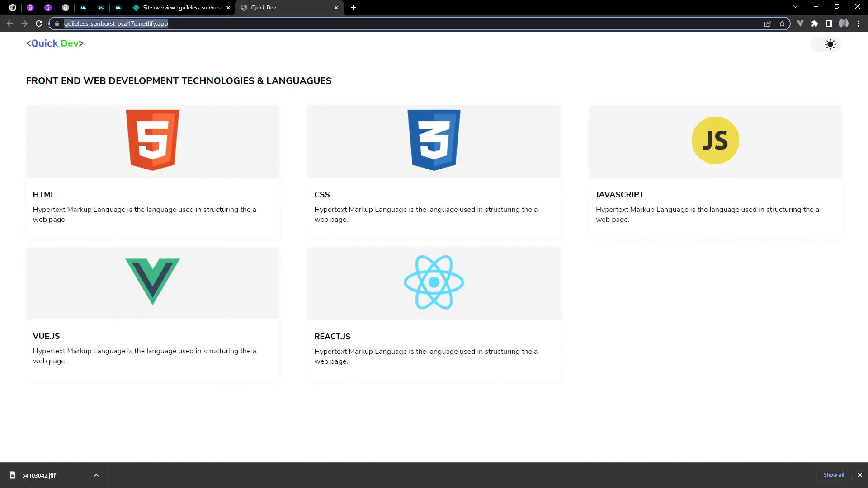
{"action": "left_click", "coordinate": [203, 24]}
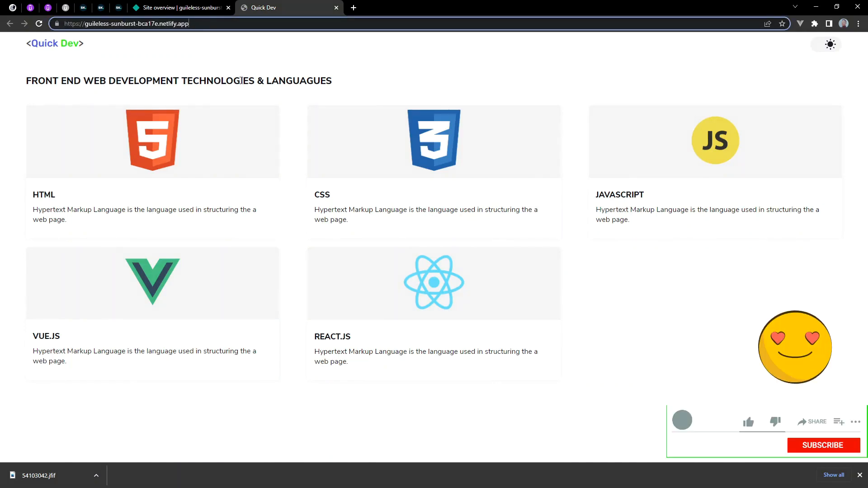
Go back to the Netlify site, open its domain settings and read the explanation of custom domains and the site-name-based subdomain
{"action": "key", "text": "ctrl+shift+Tab"}
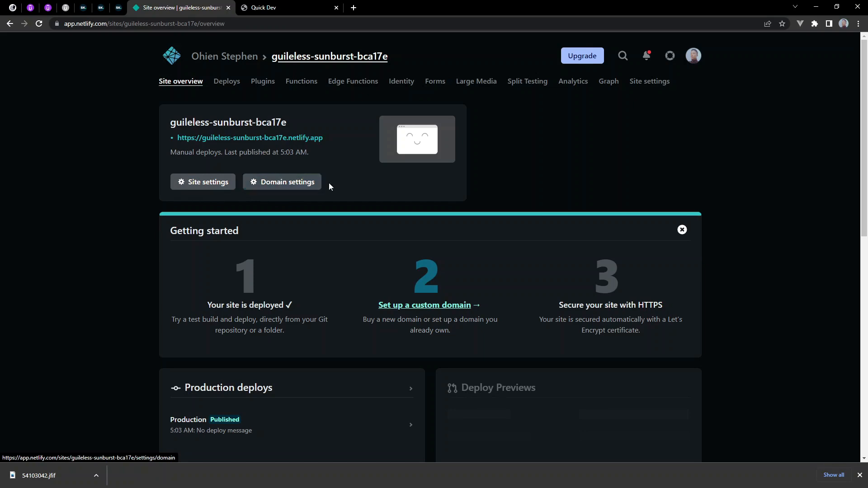
{"action": "left_click", "coordinate": [279, 183]}
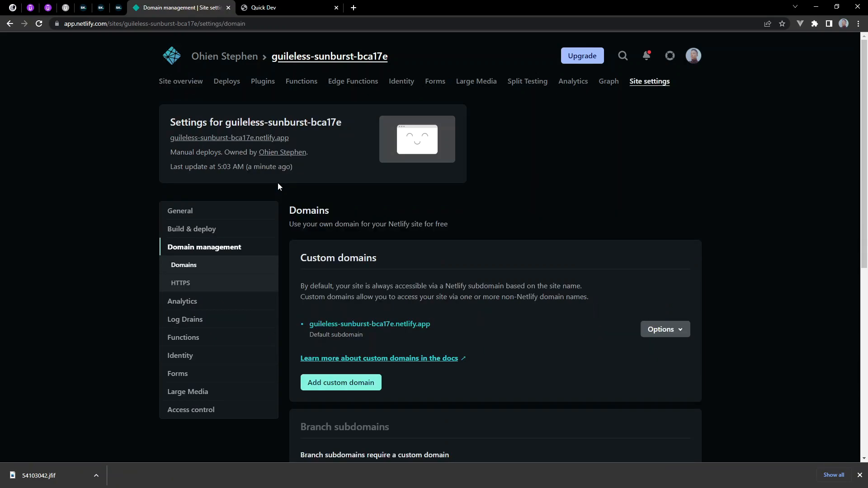
{"action": "scroll", "coordinate": [432, 248], "scroll_direction": "down", "scroll_amount": 1}
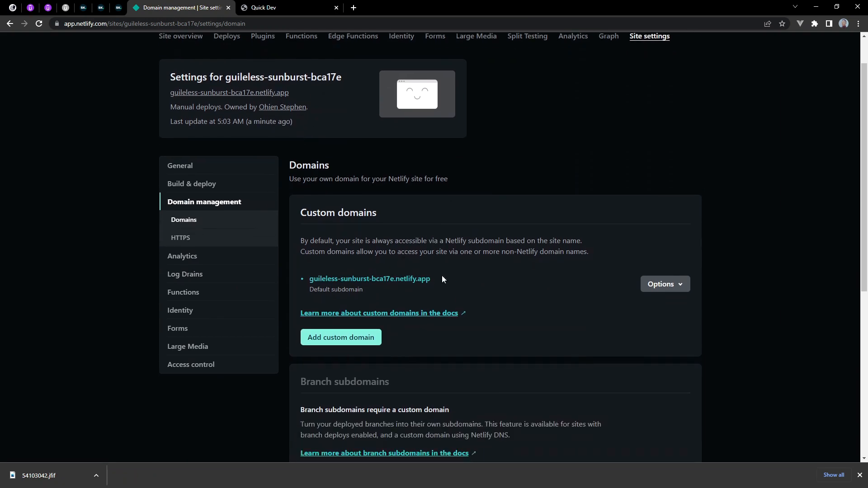
{"action": "left_click_drag", "start_coordinate": [590, 253], "coordinate": [308, 242]}
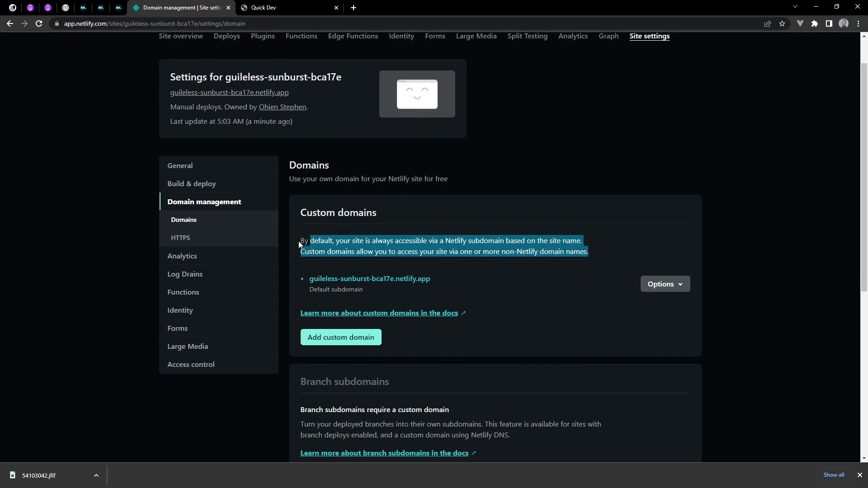
{"action": "left_click", "coordinate": [338, 250]}
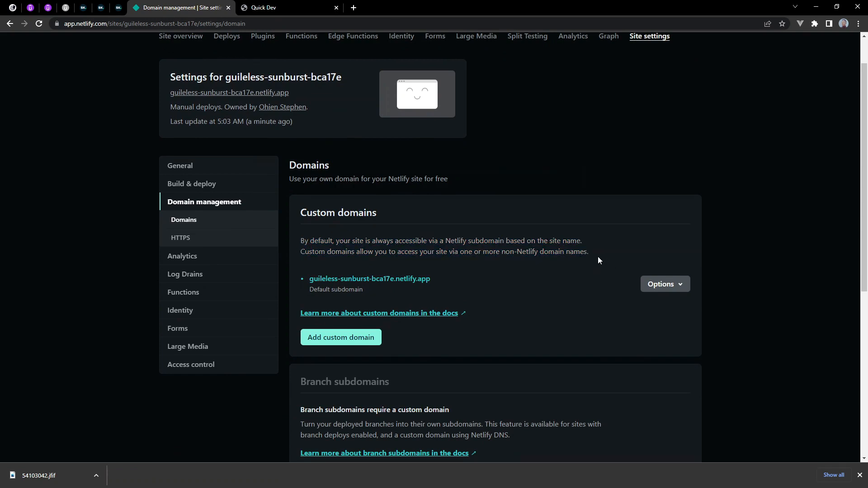
{"action": "left_click_drag", "start_coordinate": [598, 257], "coordinate": [341, 237]}
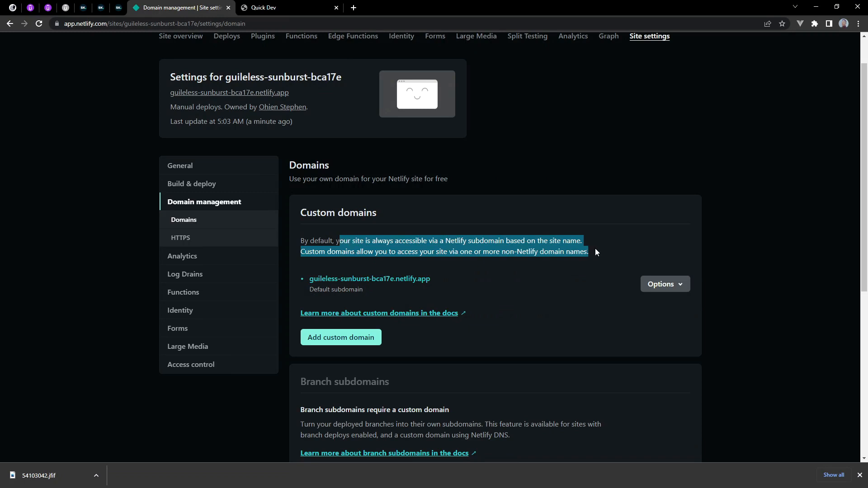
{"action": "left_click_drag", "start_coordinate": [595, 252], "coordinate": [302, 241]}
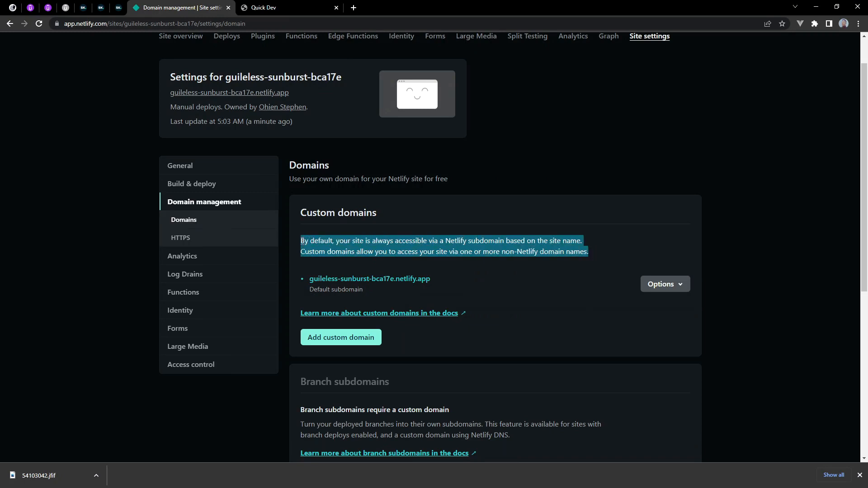
{"action": "left_click", "coordinate": [527, 267]}
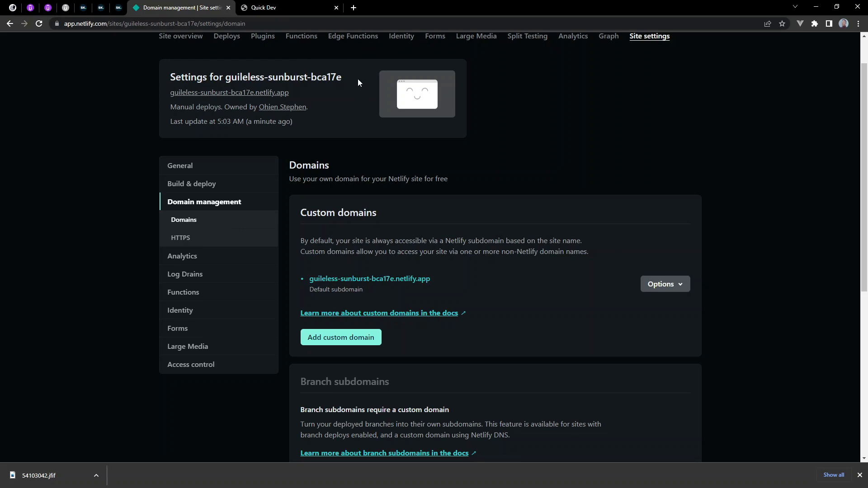
{"action": "left_click_drag", "start_coordinate": [357, 79], "coordinate": [225, 78]}
{"action": "left_click", "coordinate": [598, 212]}
Change the site name of the default subdomain to frontedtoolz and save it
{"action": "left_click", "coordinate": [681, 285]}
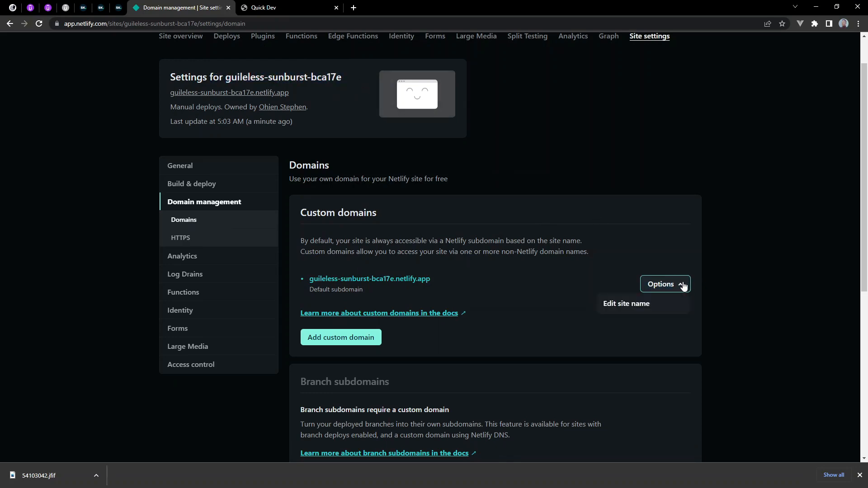
{"action": "left_click", "coordinate": [655, 305]}
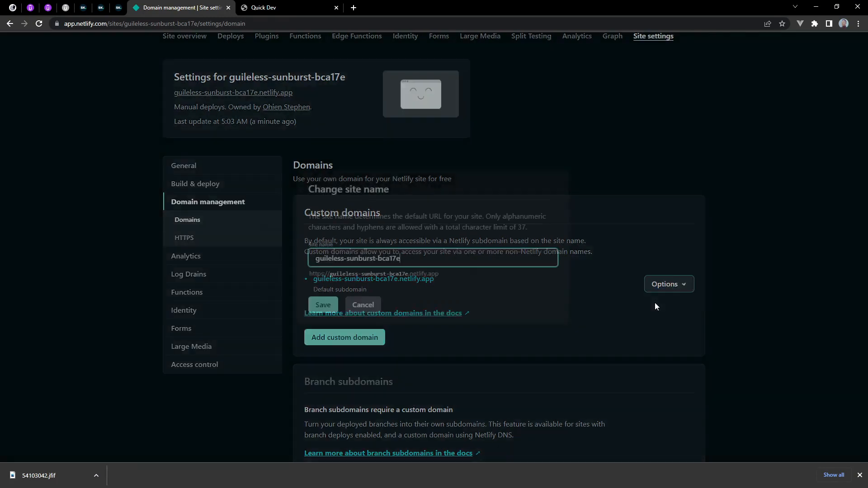
{"action": "left_click_drag", "start_coordinate": [415, 258], "coordinate": [291, 254]}
{"action": "left_click", "coordinate": [266, 8]}
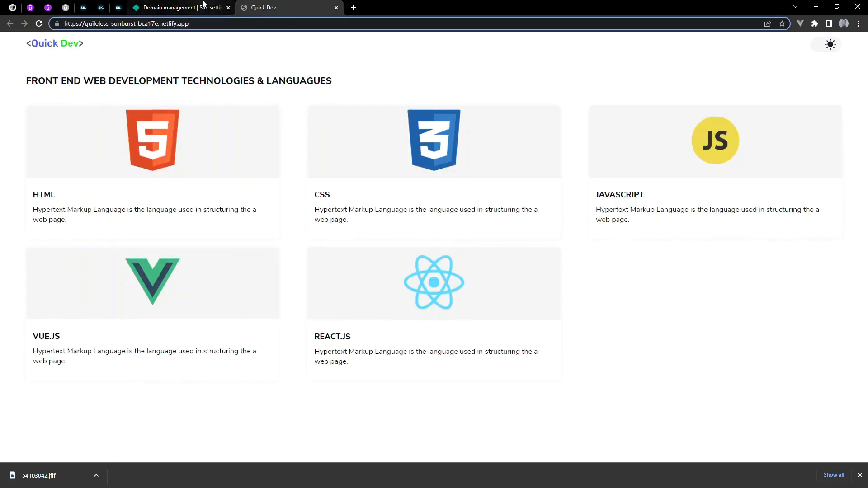
{"action": "left_click", "coordinate": [181, 8]}
{"action": "left_click_drag", "start_coordinate": [423, 256], "coordinate": [289, 257]}
{"action": "type", "text": "froo"}
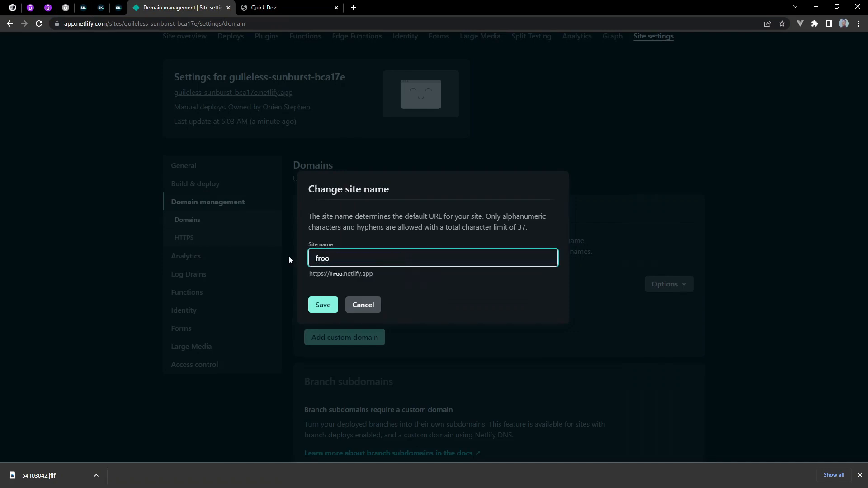
{"action": "key", "text": "BackSpace"}
{"action": "type", "text": "ntedtooz"}
{"action": "key", "text": "Left"}
{"action": "type", "text": "l"}
{"action": "left_click", "coordinate": [329, 305]}
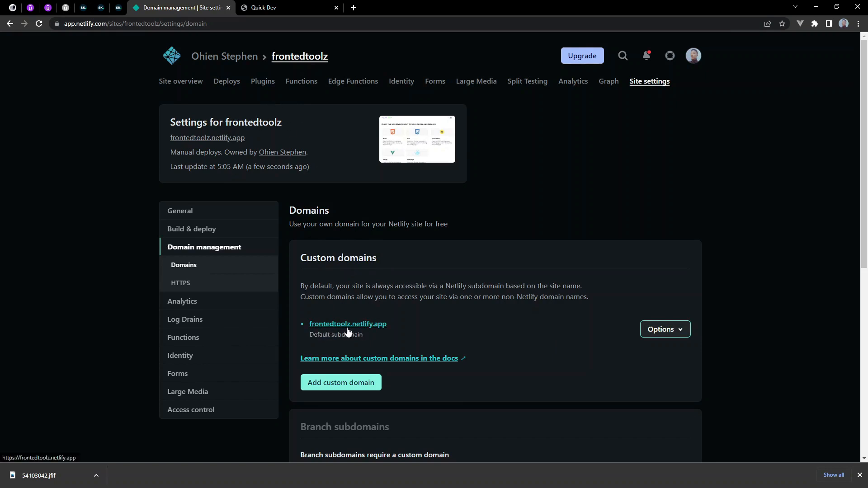
Correct the site name to frontend-toolz and save it
{"action": "left_click", "coordinate": [666, 332]}
{"action": "left_click", "coordinate": [628, 351]}
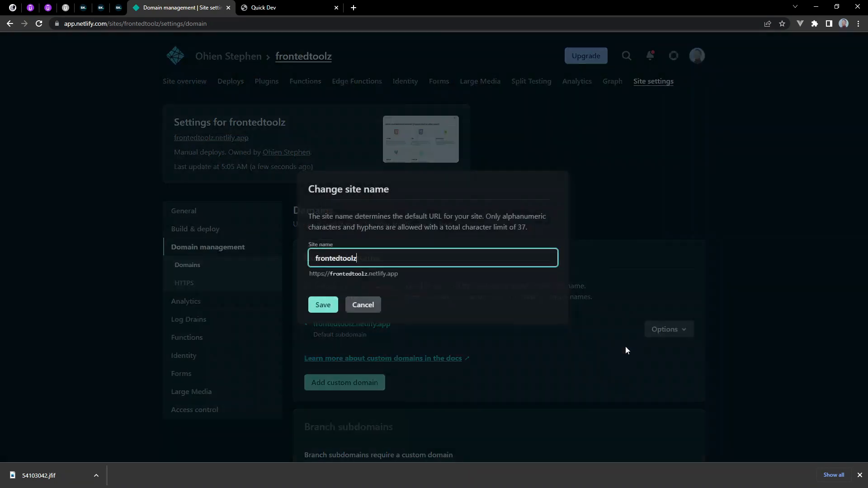
{"action": "left_click_drag", "start_coordinate": [369, 257], "coordinate": [279, 256]}
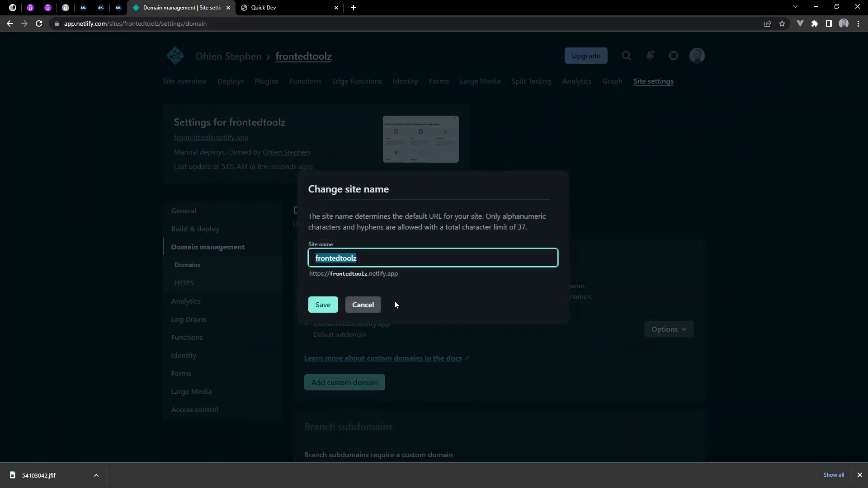
{"action": "left_click", "coordinate": [375, 261]}
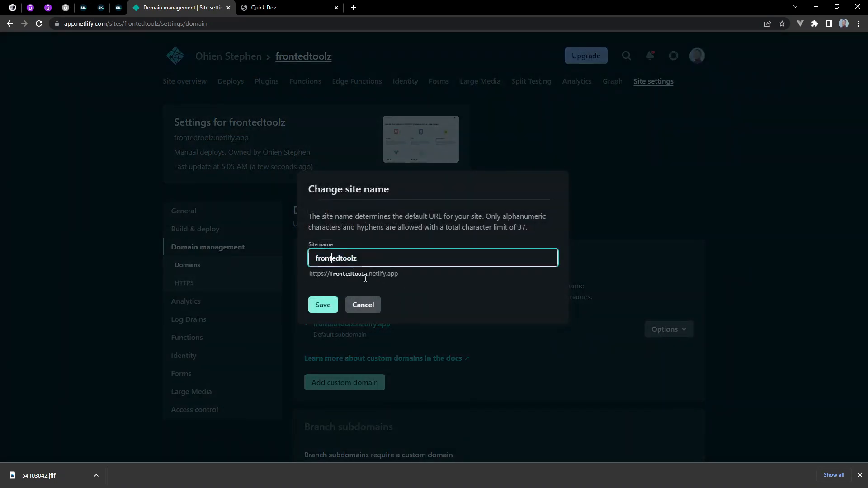
{"action": "type", "text": "n"}
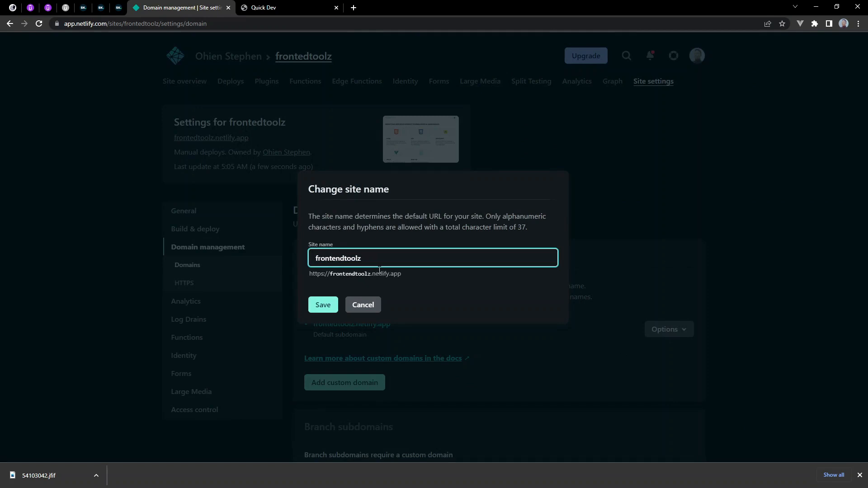
{"action": "left_click", "coordinate": [345, 258]}
{"action": "type", "text": "-"}
{"action": "left_click", "coordinate": [323, 305]}
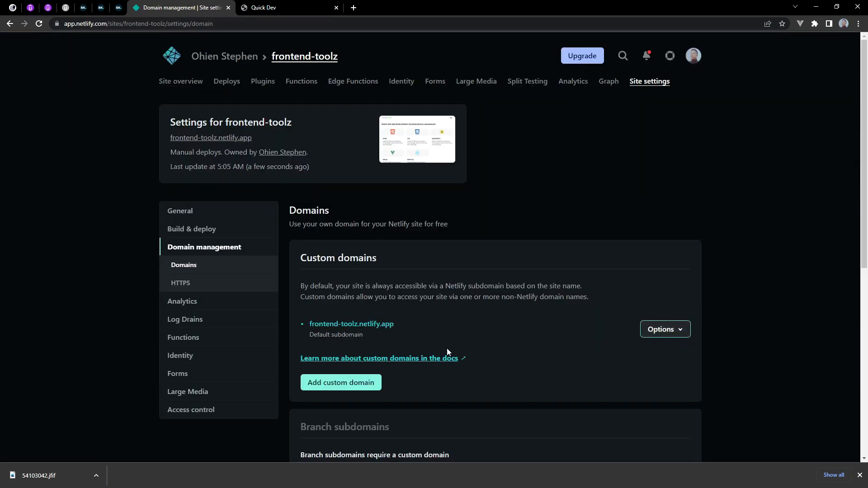
Open the renamed site at frontend-toolz.netlify.app, check its address and test the page's light/dark theme toggle
{"action": "left_click", "coordinate": [185, 139]}
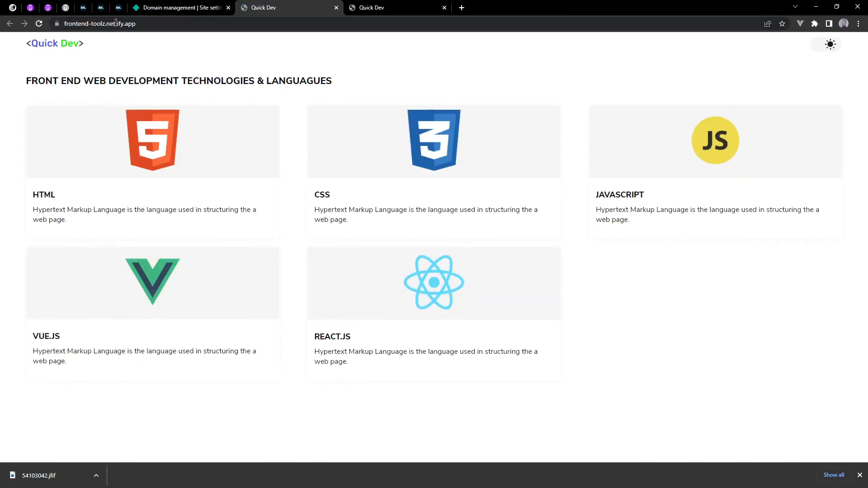
{"action": "left_click", "coordinate": [176, 24]}
{"action": "left_click", "coordinate": [333, 69]}
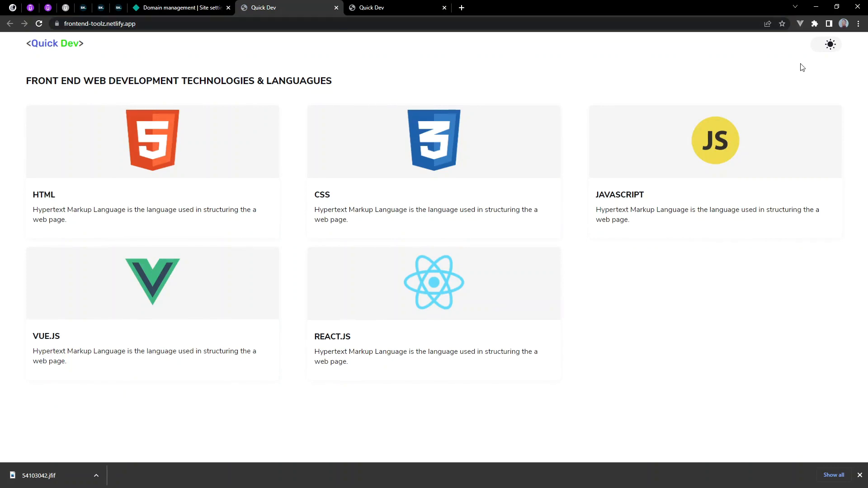
{"action": "left_click", "coordinate": [838, 52]}
{"action": "left_click", "coordinate": [831, 48]}
Return to Netlify and go through the site overview and team overview to the team's full Sites list
{"action": "left_click", "coordinate": [226, 3]}
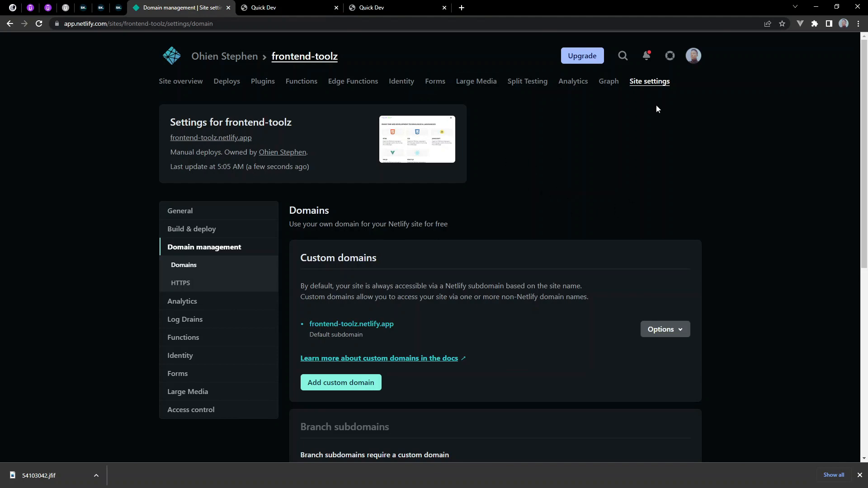
{"action": "left_click", "coordinate": [174, 82]}
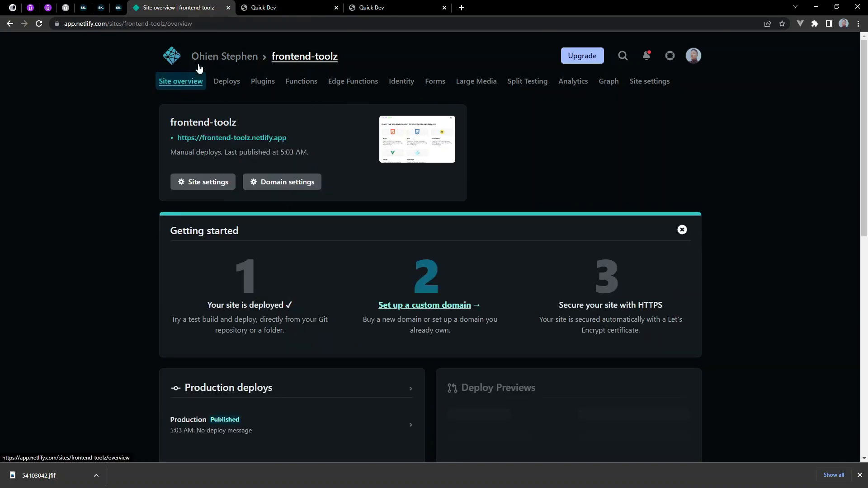
{"action": "left_click", "coordinate": [205, 60]}
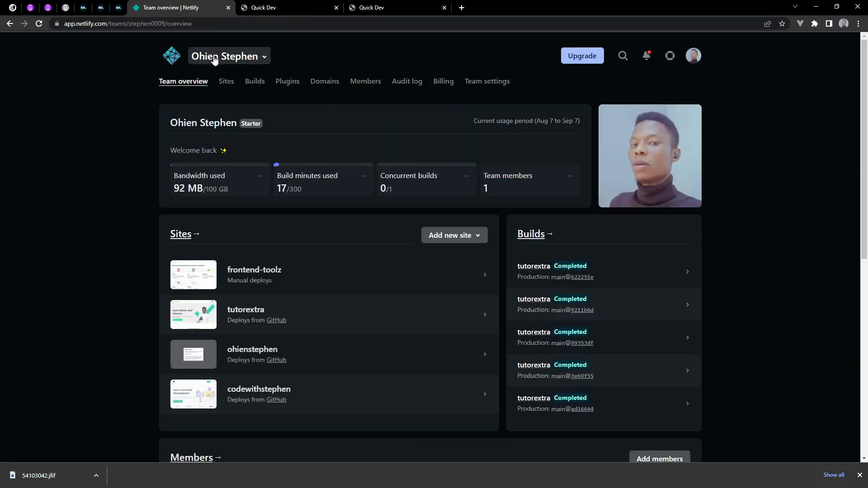
{"action": "left_click", "coordinate": [227, 84]}
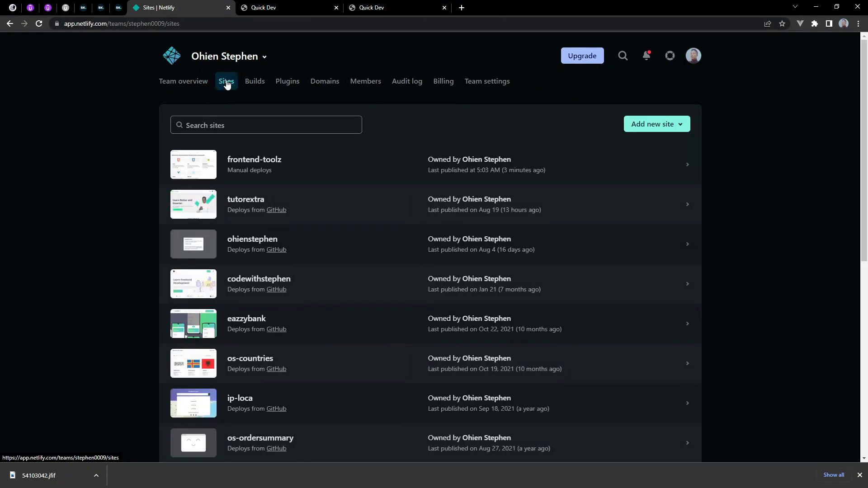
Start adding a new site by importing an existing project and review the available Git providers
{"action": "left_click", "coordinate": [677, 127]}
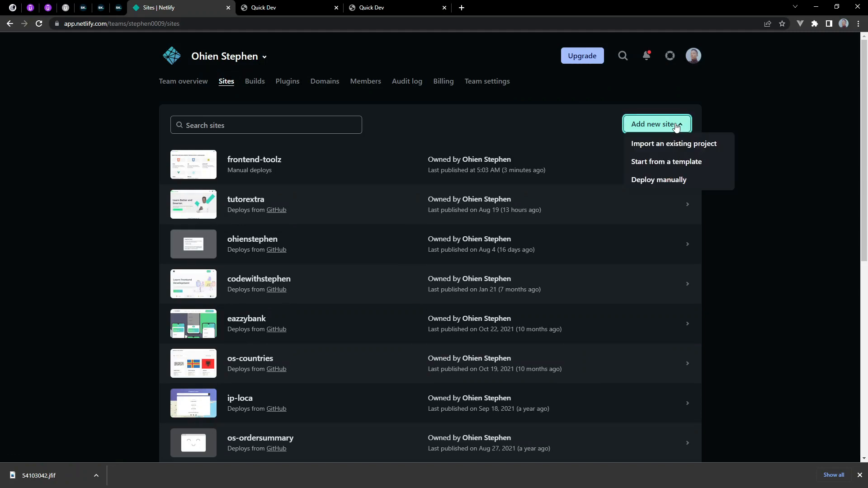
{"action": "left_click", "coordinate": [682, 149]}
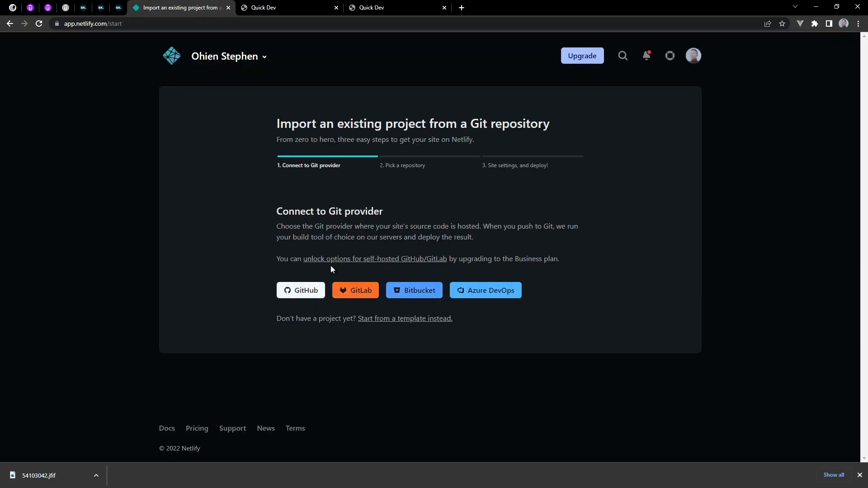
{"action": "mouse_move", "coordinate": [277, 216]}
{"action": "left_mouse_down"}
{"action": "mouse_move", "coordinate": [401, 216]}
{"action": "mouse_move", "coordinate": [267, 213]}
{"action": "left_mouse_up"}
{"action": "left_click", "coordinate": [398, 221]}
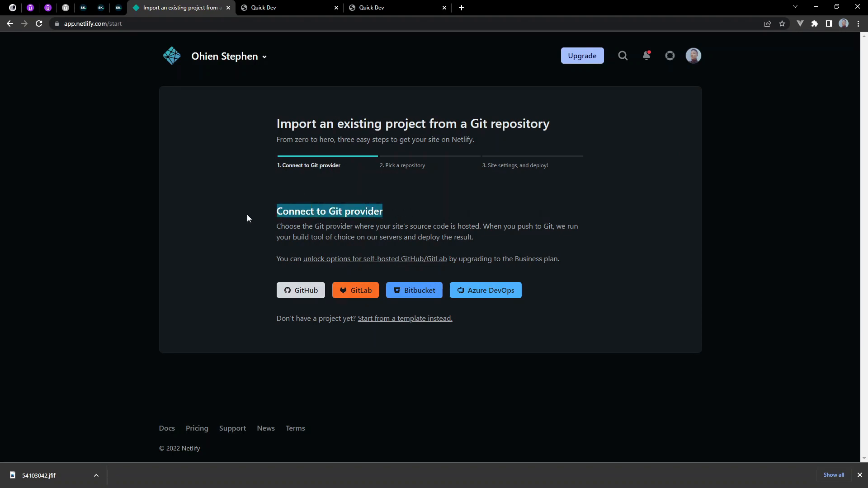
{"action": "left_click", "coordinate": [247, 214]}
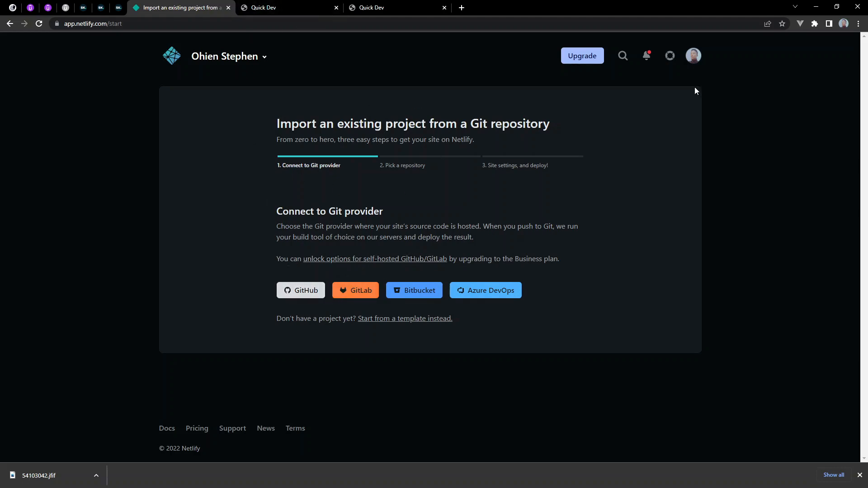
Switch to File Explorer, look for the .git folder inside the Fronted Toolz project folder, and return to the Netlify import page
{"action": "left_click", "coordinate": [816, 6]}
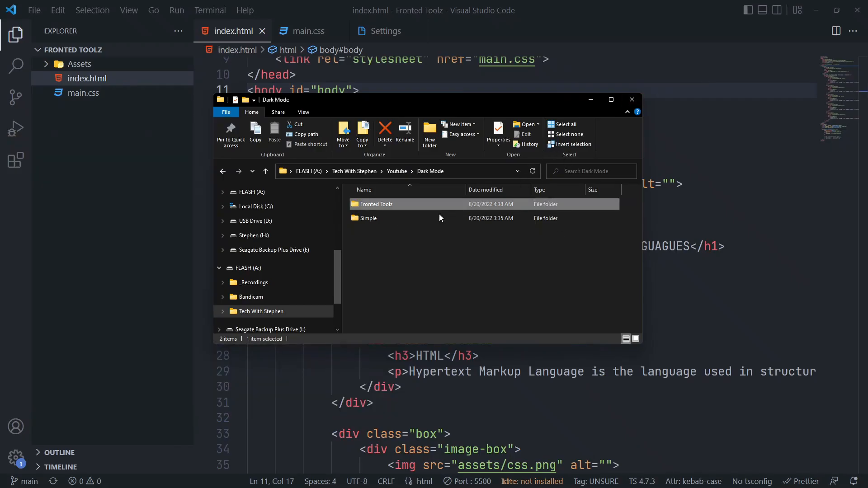
{"action": "double_click", "coordinate": [391, 205]}
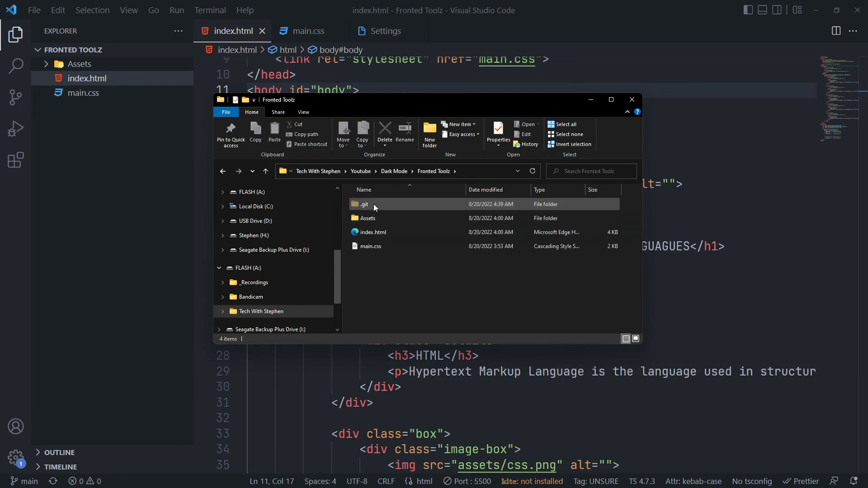
{"action": "left_click", "coordinate": [375, 206]}
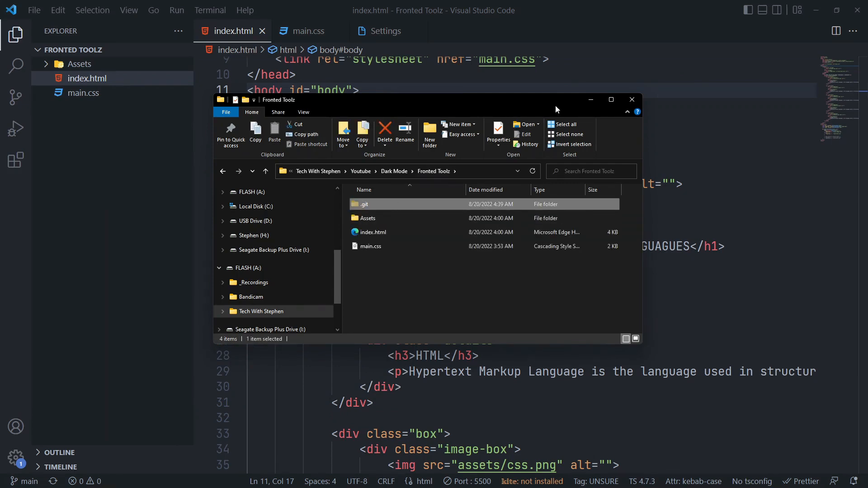
{"action": "left_click", "coordinate": [590, 100]}
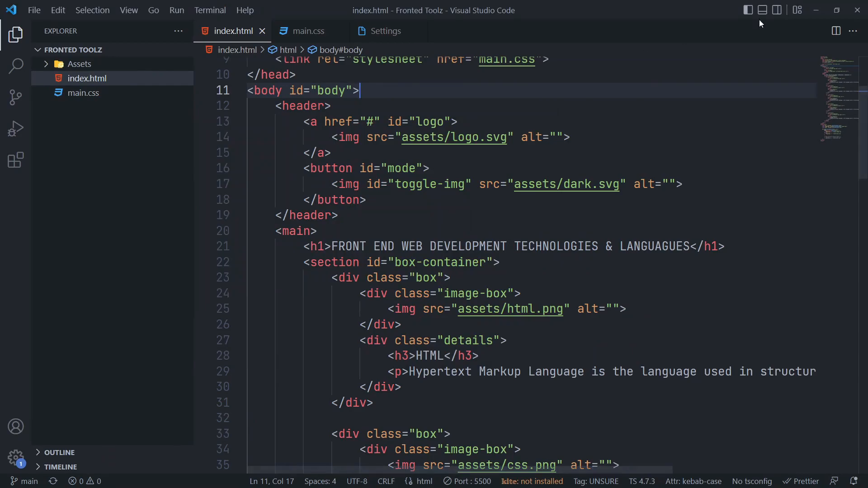
{"action": "left_click", "coordinate": [816, 10]}
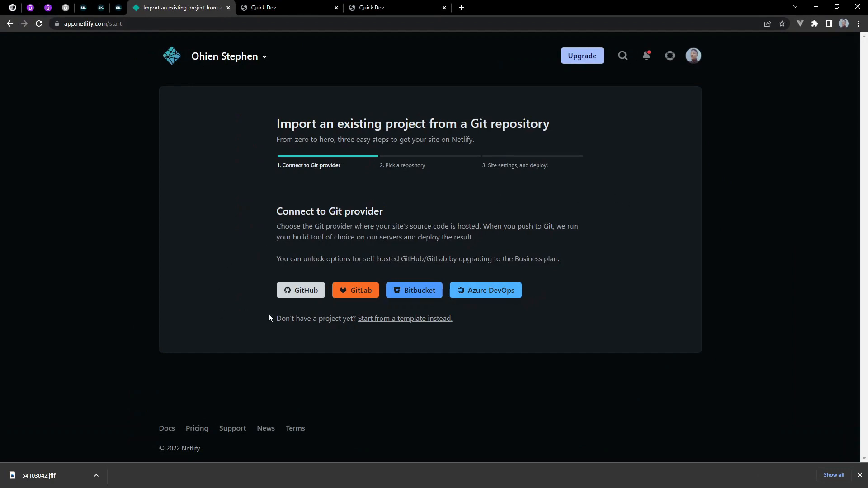
Connect GitHub as the Git provider and look through the account's repository list
{"action": "left_click", "coordinate": [300, 290]}
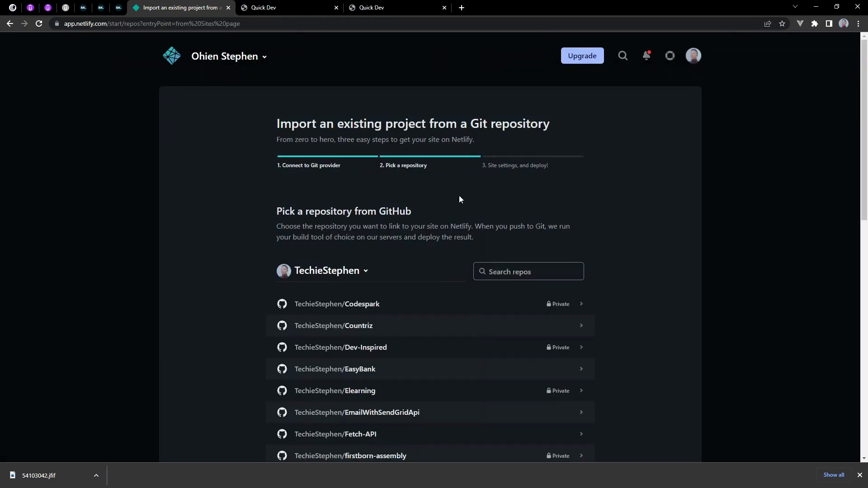
{"action": "scroll", "coordinate": [442, 194], "scroll_direction": "down", "scroll_amount": 1}
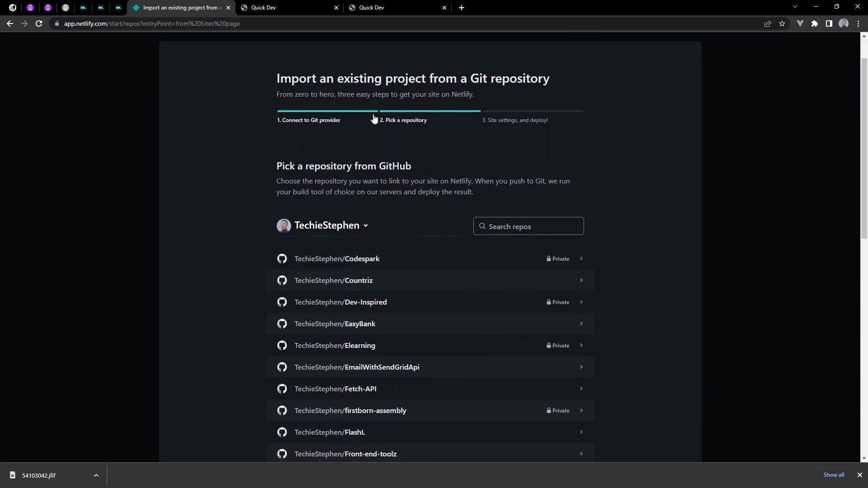
{"action": "scroll", "coordinate": [435, 192], "scroll_direction": "up", "scroll_amount": 1}
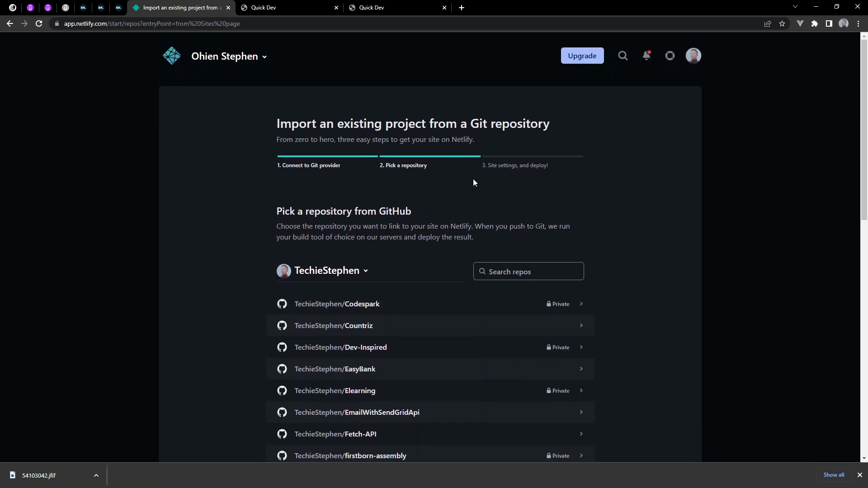
{"action": "scroll", "coordinate": [450, 268], "scroll_direction": "down", "scroll_amount": 3}
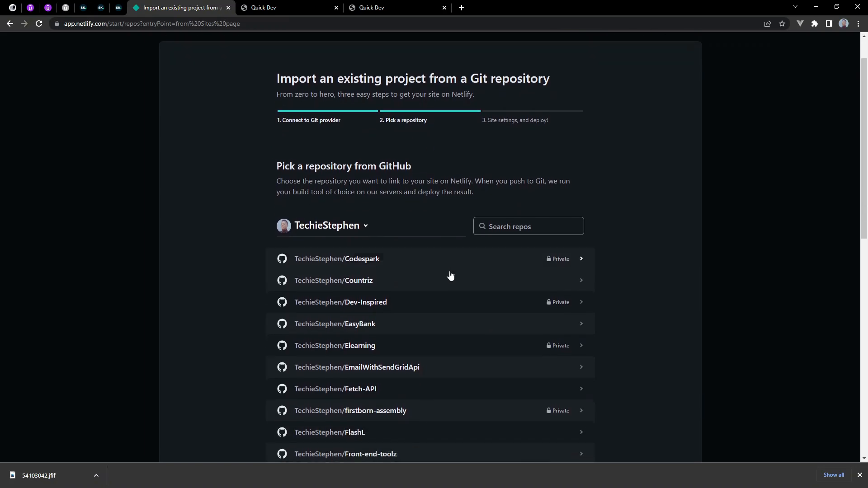
{"action": "scroll", "coordinate": [416, 357], "scroll_direction": "down", "scroll_amount": 8}
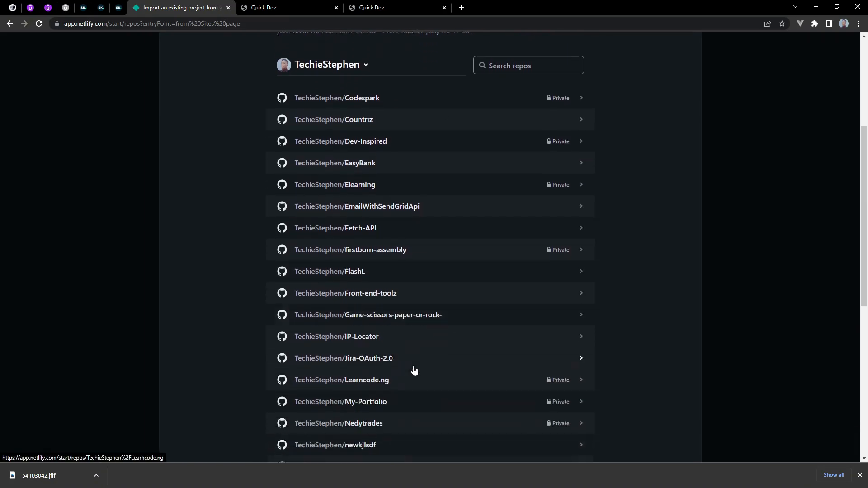
{"action": "scroll", "coordinate": [409, 361], "scroll_direction": "down", "scroll_amount": 2}
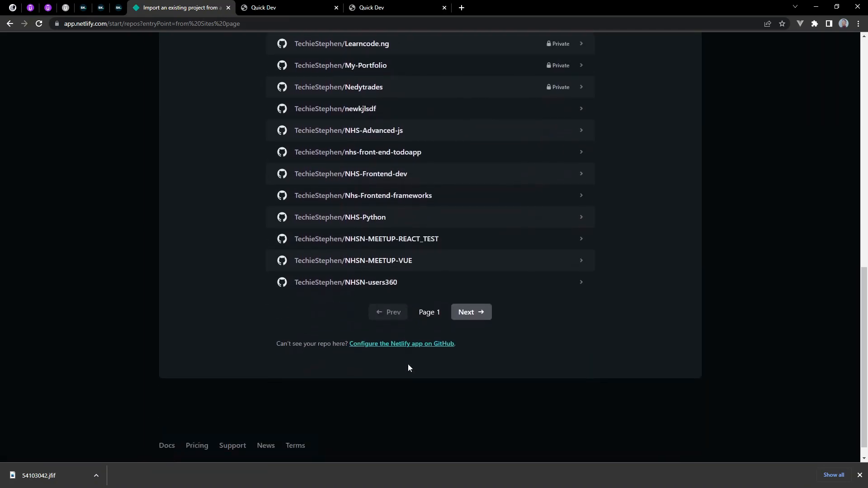
{"action": "scroll", "coordinate": [409, 366], "scroll_direction": "up", "scroll_amount": 2}
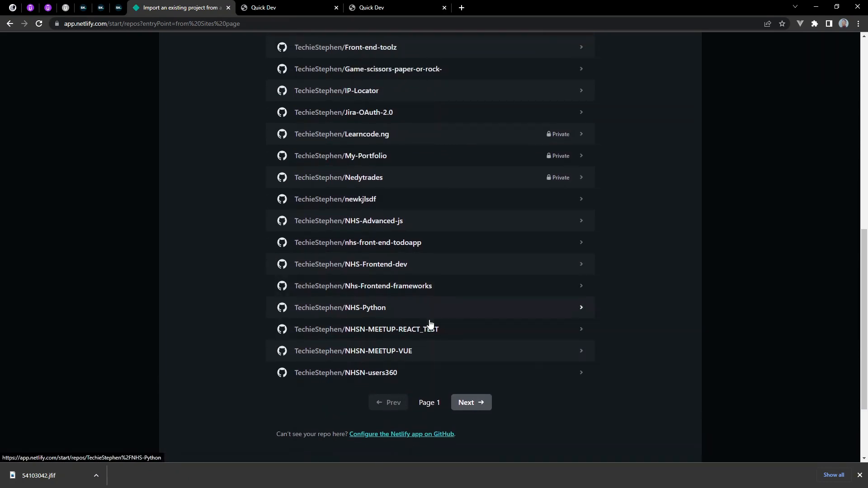
{"action": "scroll", "coordinate": [422, 377], "scroll_direction": "up", "scroll_amount": 10}
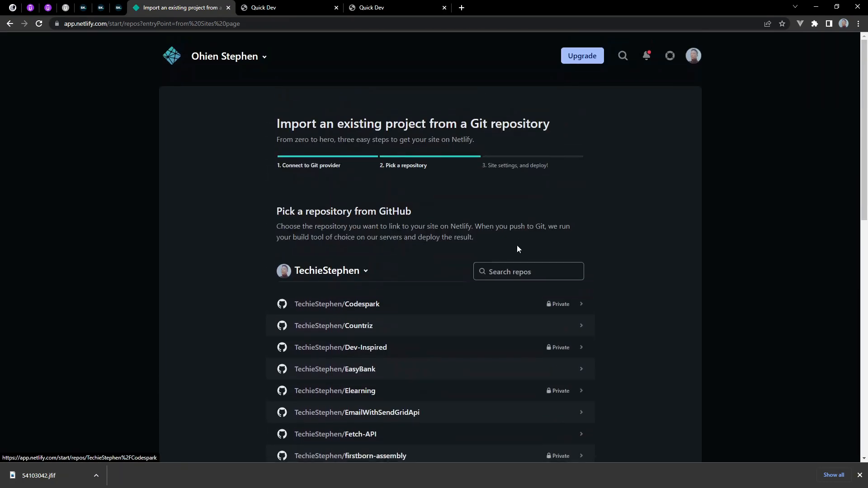
Search the GitHub repositories for "front" and pick Front-end-toolz for the new site
{"action": "left_click", "coordinate": [535, 270]}
{"action": "type", "text": "for"}
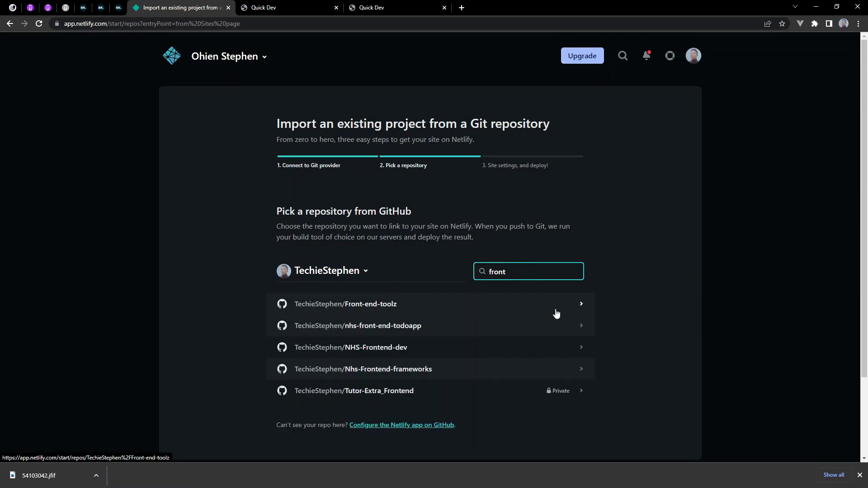
{"action": "left_click", "coordinate": [472, 305]}
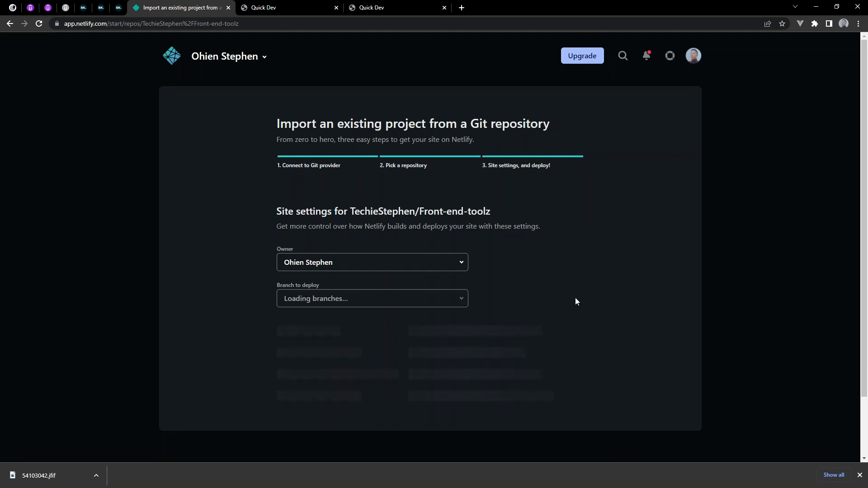
Review the site settings and deploy Front-end-toolz from the main branch with the base directory, build command and publish directory left blank
{"action": "scroll", "coordinate": [376, 274], "scroll_direction": "down", "scroll_amount": 3}
{"action": "scroll", "coordinate": [378, 276], "scroll_direction": "down", "scroll_amount": 1}
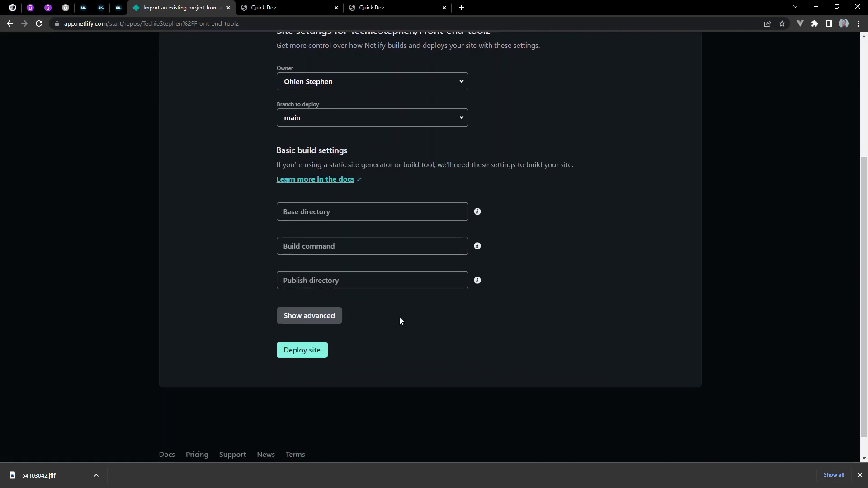
{"action": "left_click", "coordinate": [313, 351]}
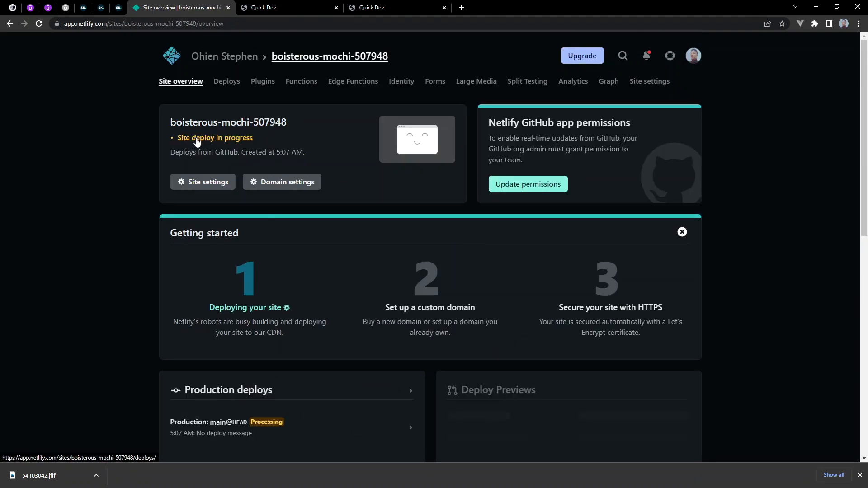
{"action": "scroll", "coordinate": [365, 198], "scroll_direction": "down", "scroll_amount": 2}
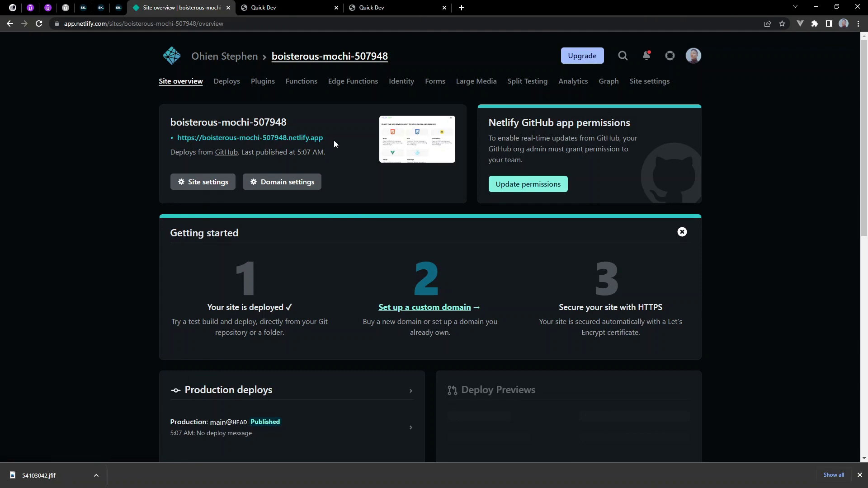
Highlight the deployed site's address, open its site name for editing in the domain settings, and save the existing name
{"action": "left_click_drag", "start_coordinate": [323, 137], "coordinate": [178, 138]}
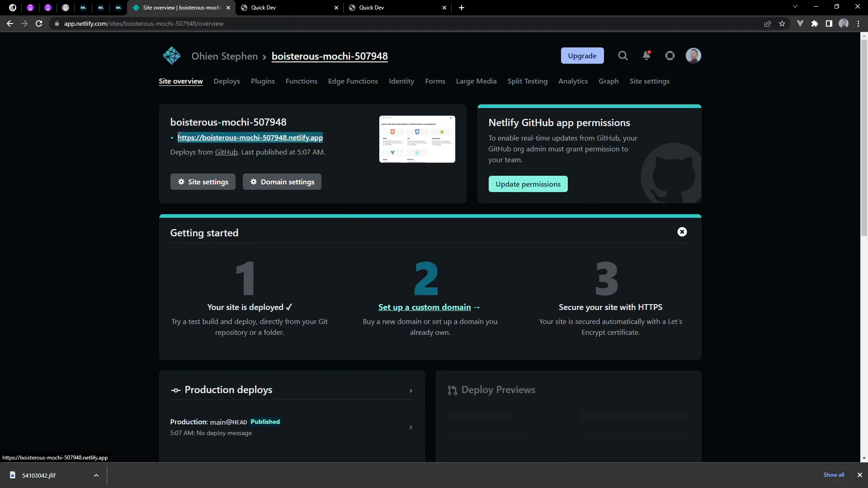
{"action": "left_click", "coordinate": [292, 186]}
{"action": "left_click", "coordinate": [677, 330]}
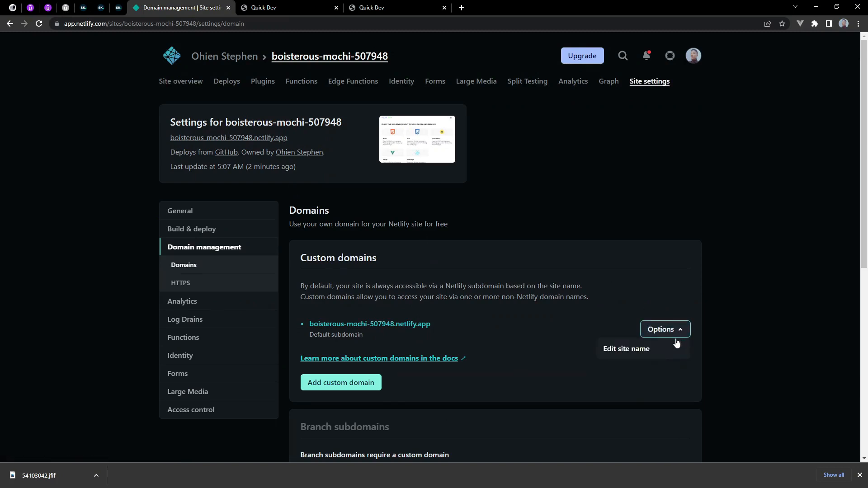
{"action": "left_click", "coordinate": [631, 351]}
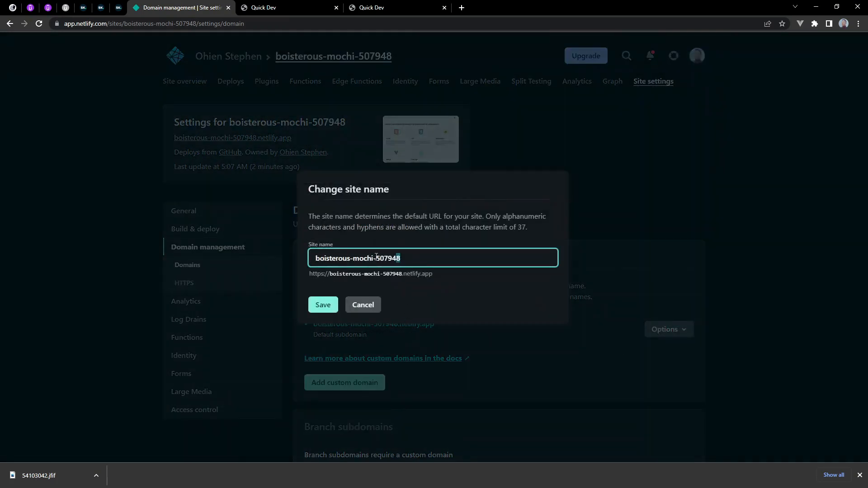
{"action": "left_click_drag", "start_coordinate": [407, 258], "coordinate": [277, 254]}
{"action": "left_click", "coordinate": [325, 304]}
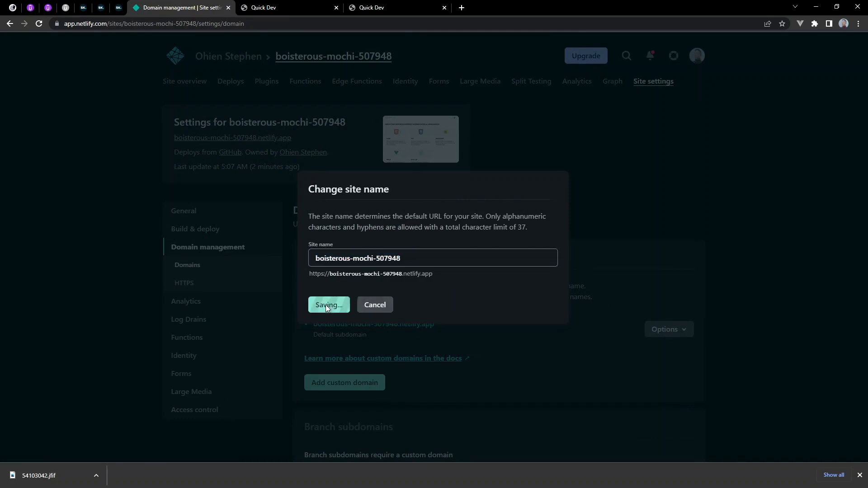